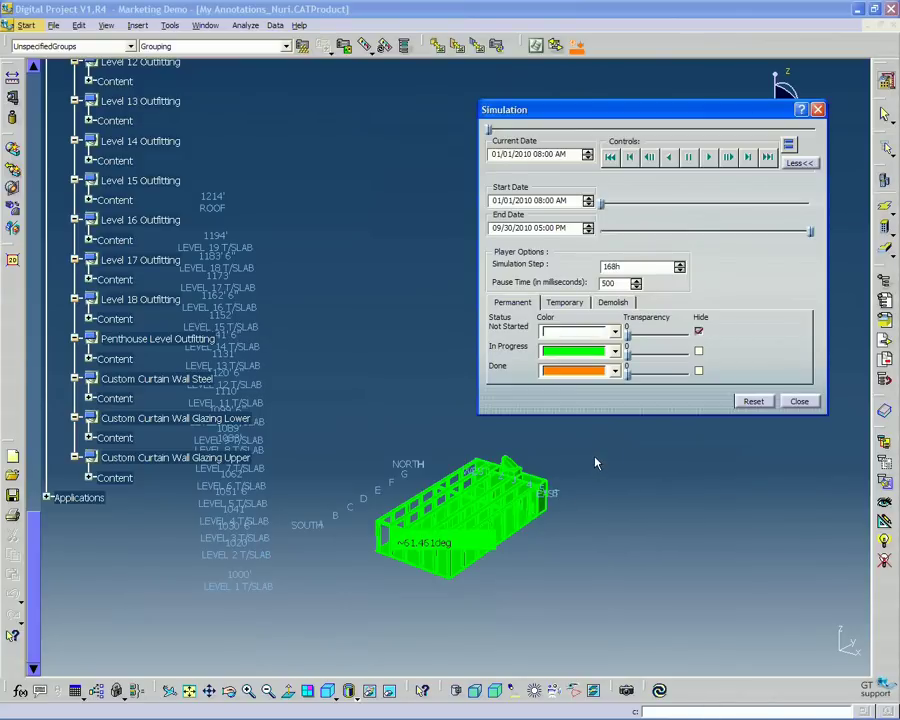
- Review the status display settings for demolished and permanent elements in the simulation
click(610, 302)
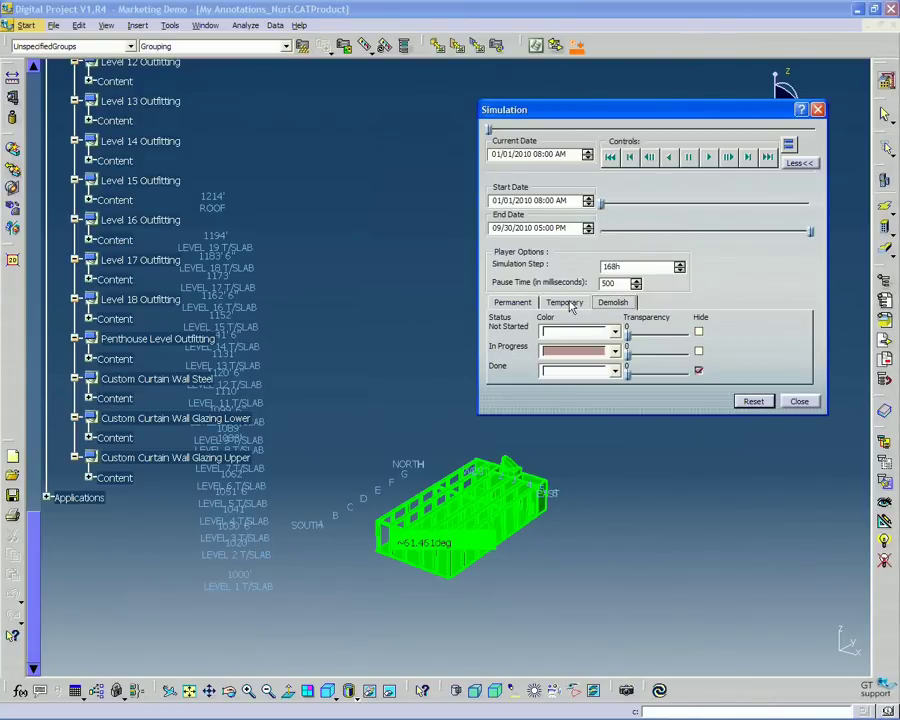
click(521, 303)
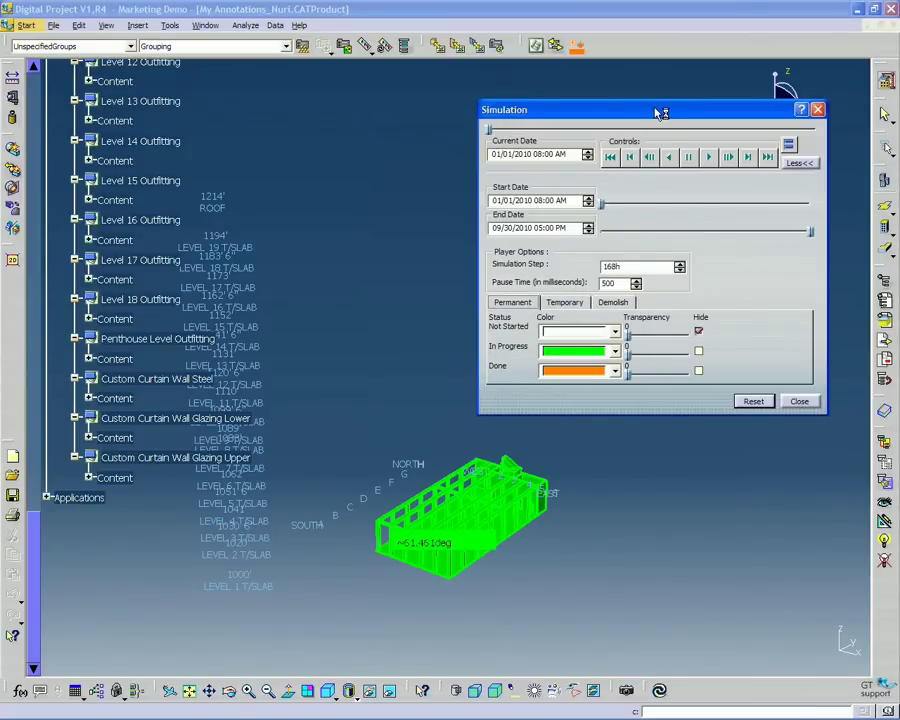
drag(656, 110, 630, 114)
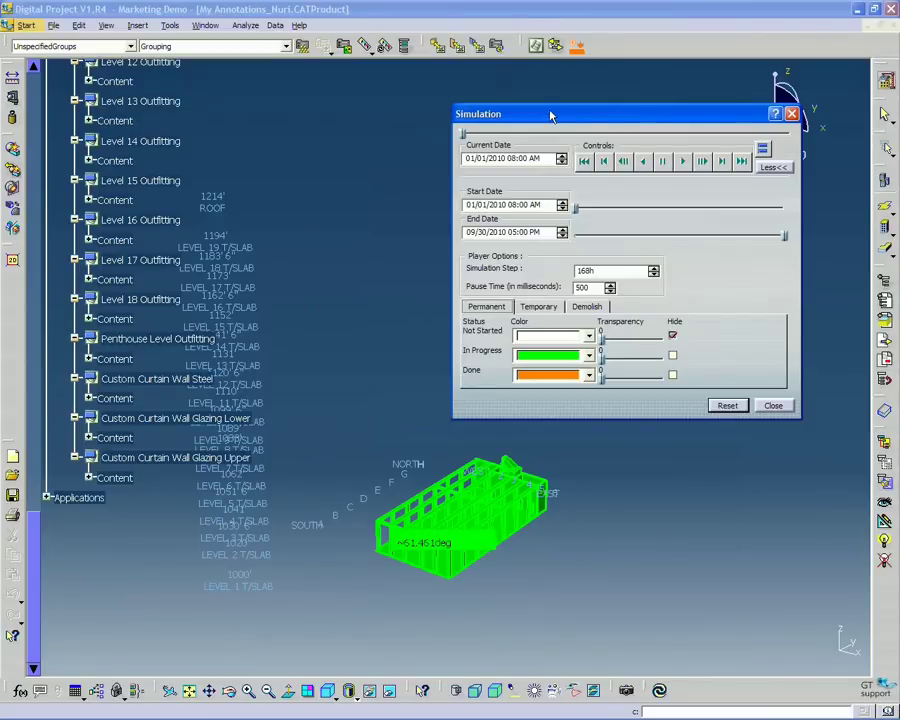
- Hide the specification tree and play the construction simulation forward from 01/01/2010
drag(552, 114, 541, 103)
middle_drag(655, 513, 430, 472)
key(F3)
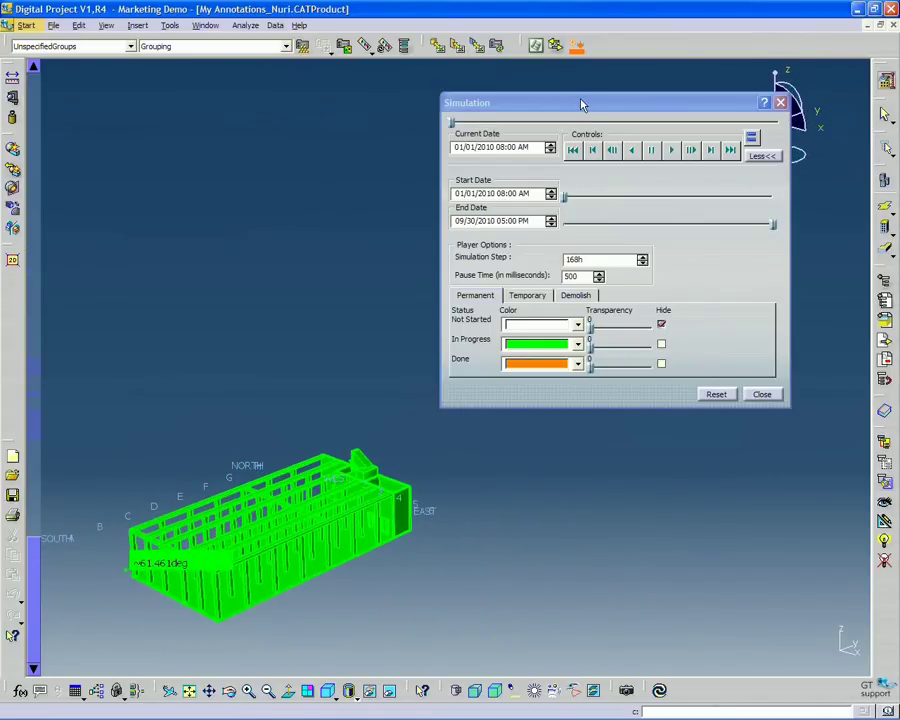
drag(581, 99, 582, 106)
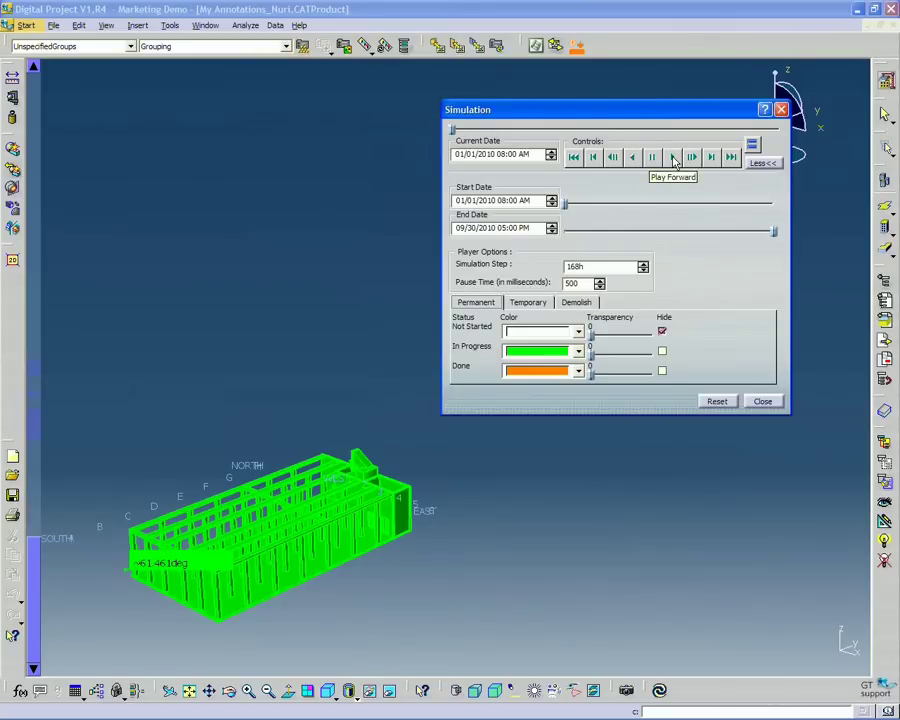
click(675, 158)
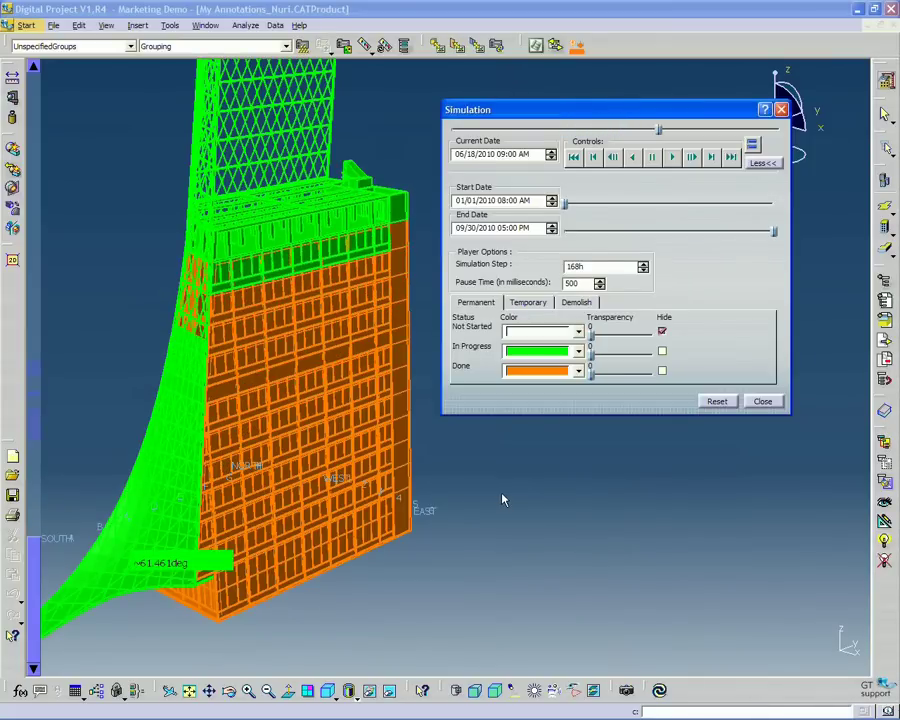
middle_drag(499, 494, 466, 434)
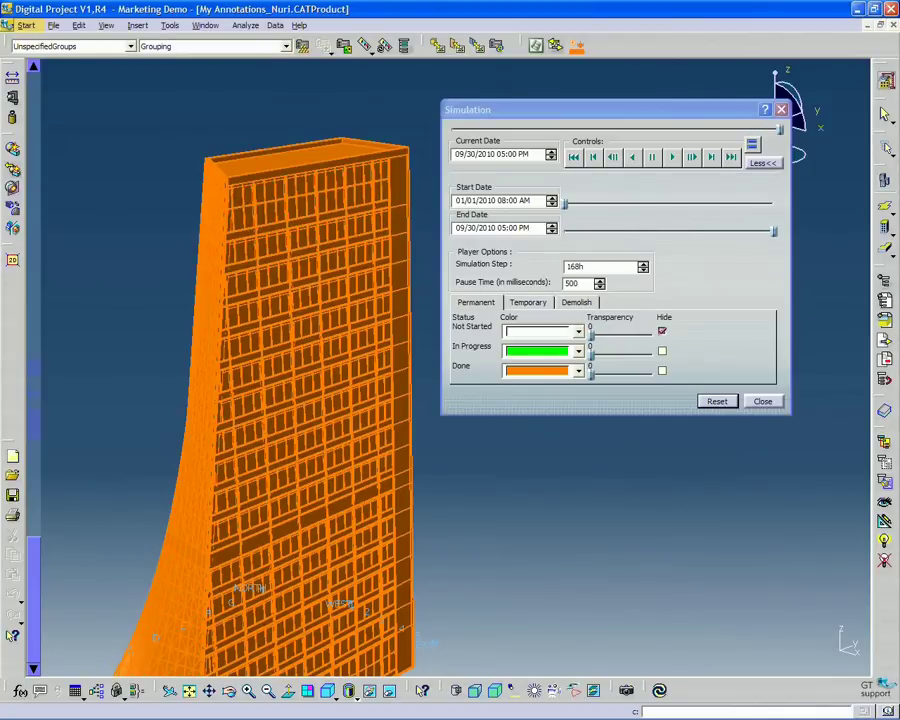
- Scrub the simulation's current date back from the end to about 03/26/2010
middle_drag(517, 483, 590, 503)
click(534, 467)
drag(595, 108, 606, 109)
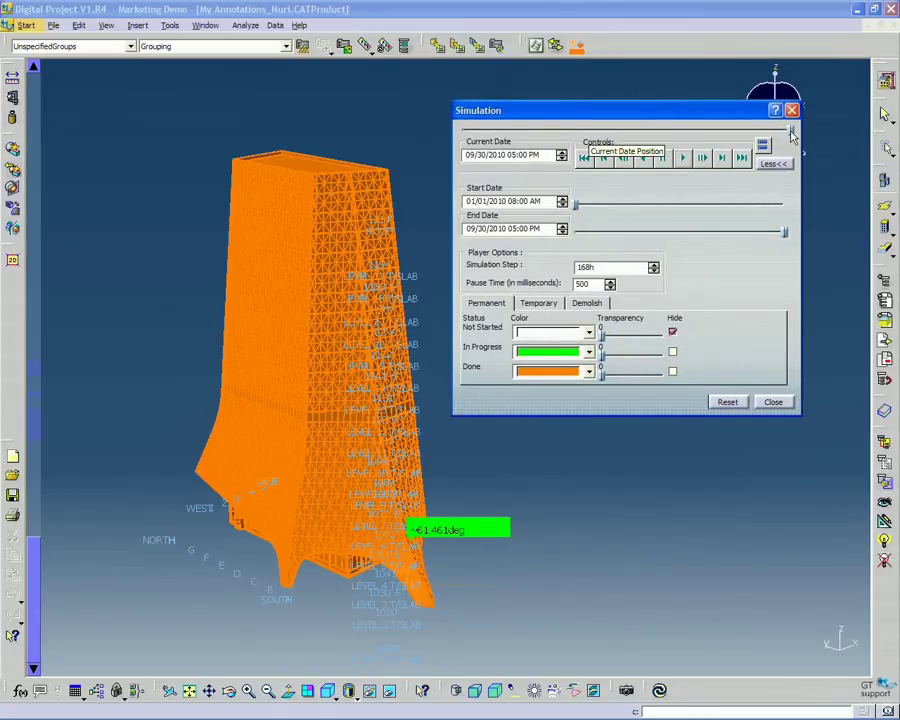
drag(792, 135, 573, 120)
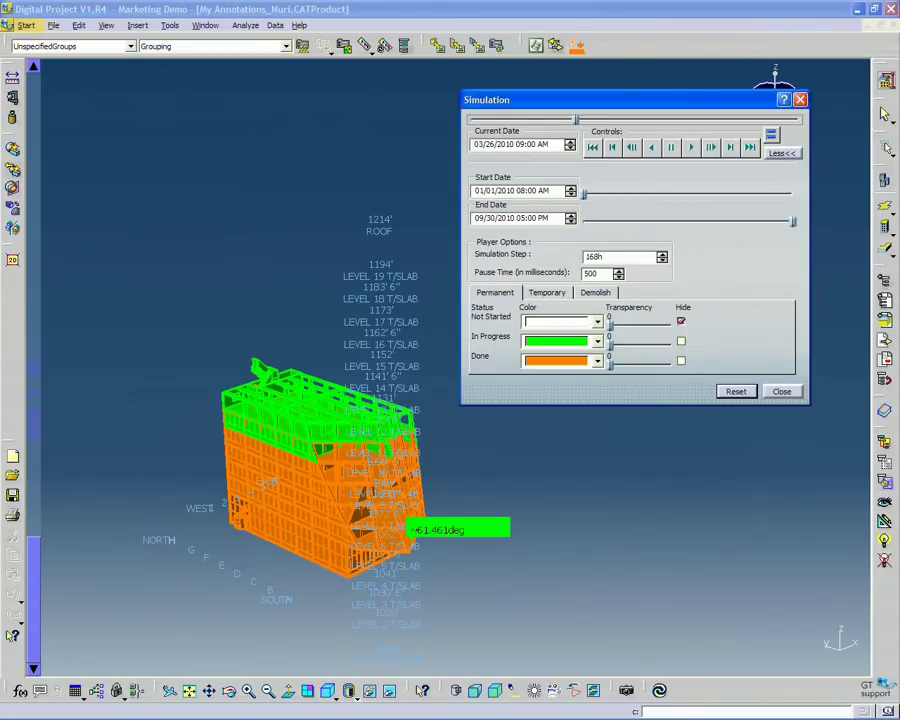
- Move the simulation's current date back and forth one simulation step at a time around 03/12/2010 and 03/19/2010
click(570, 148)
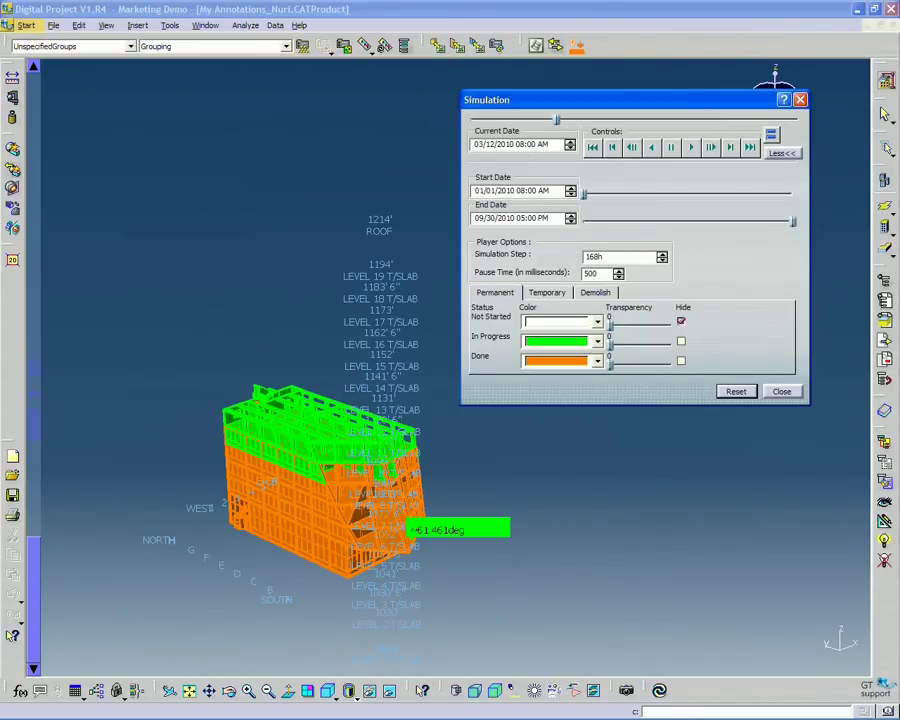
click(570, 142)
click(570, 148)
click(570, 142)
click(570, 148)
click(570, 142)
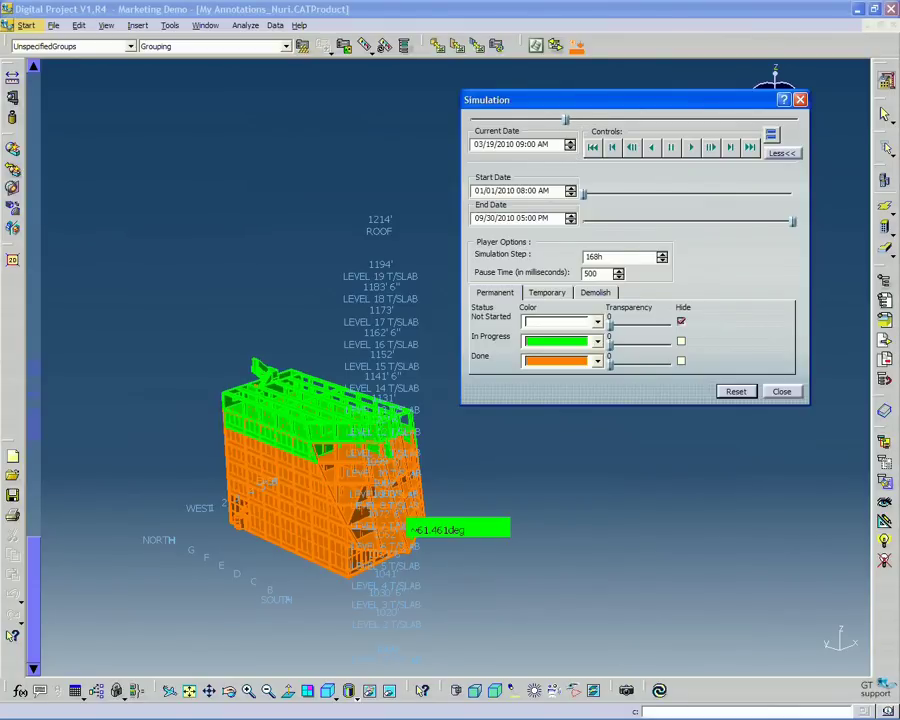
- Advance the simulation's current date step by step past 04/09/2010, and return it to 03/26/2010
click(570, 142)
click(570, 142)
click(569, 143)
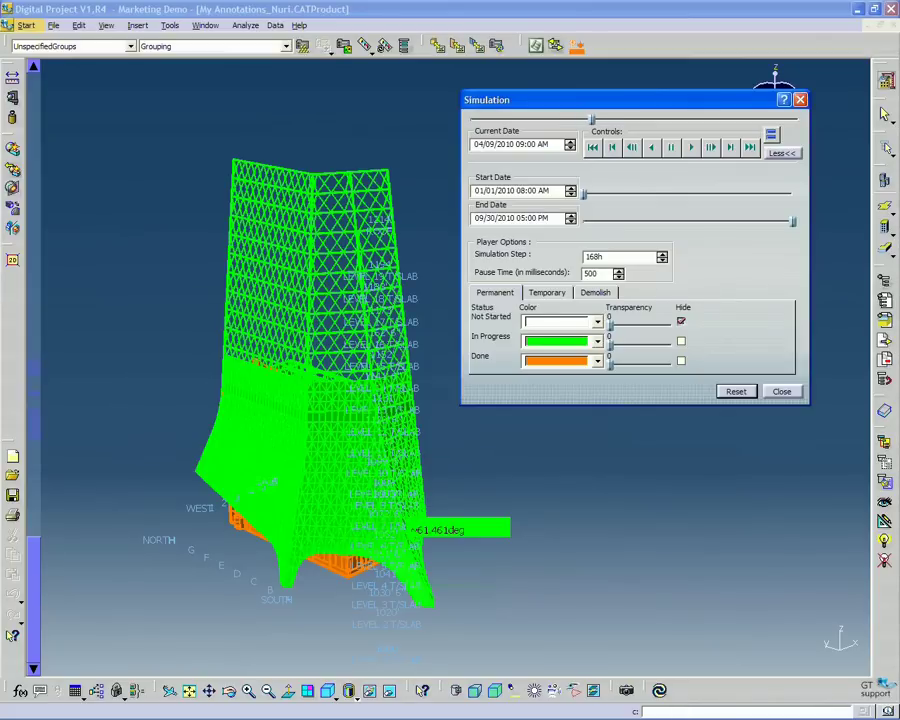
click(569, 143)
click(569, 143)
click(569, 149)
click(570, 148)
click(570, 148)
click(570, 148)
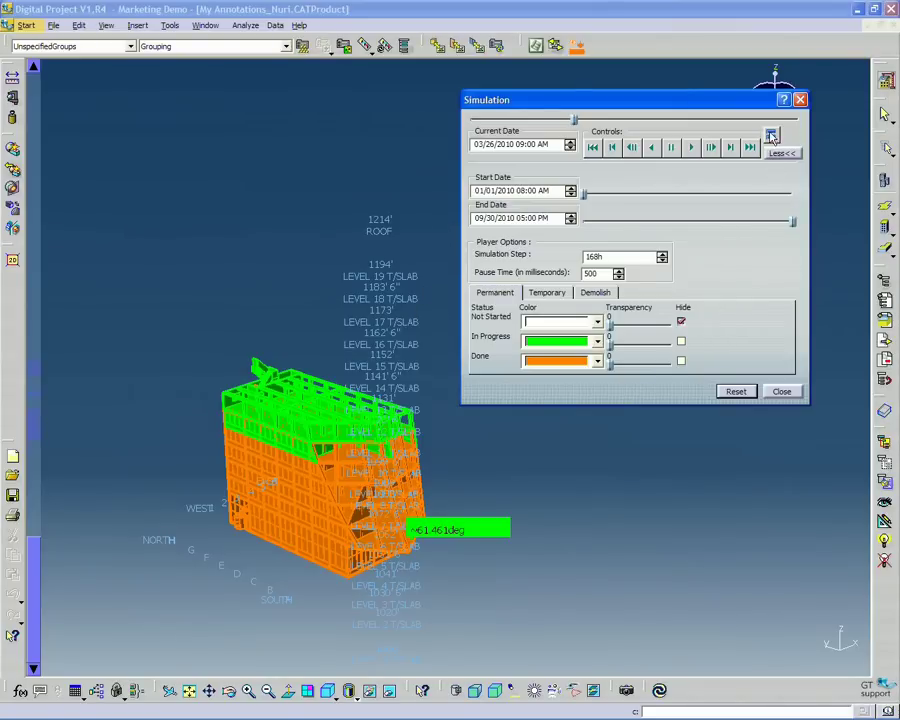
- Open the list of activities in progress for 03/26/2010, examine its entries and close it
drag(758, 104, 761, 119)
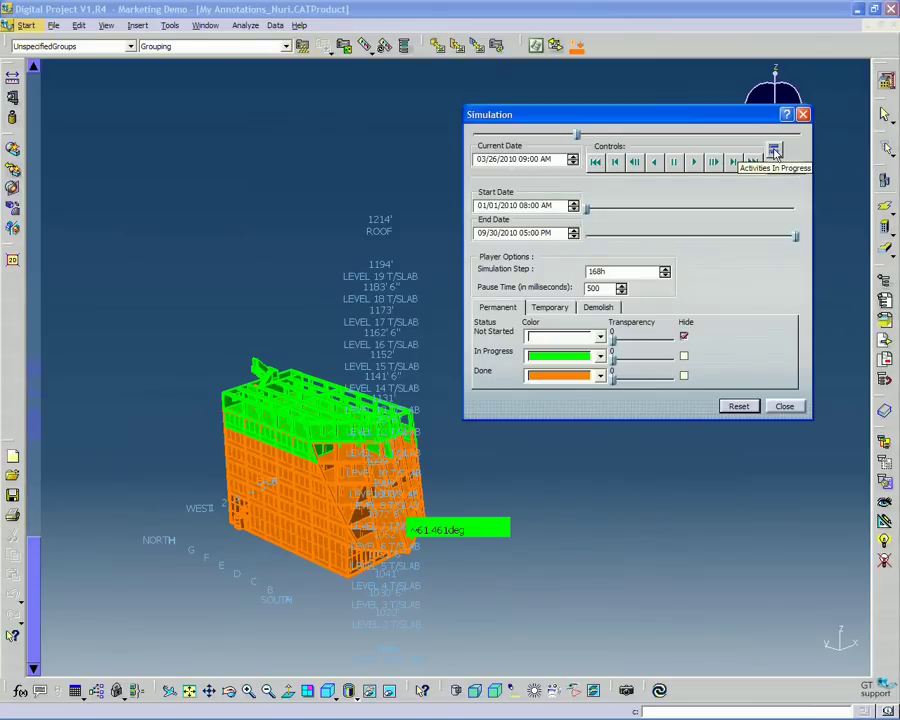
click(774, 150)
drag(619, 321, 628, 352)
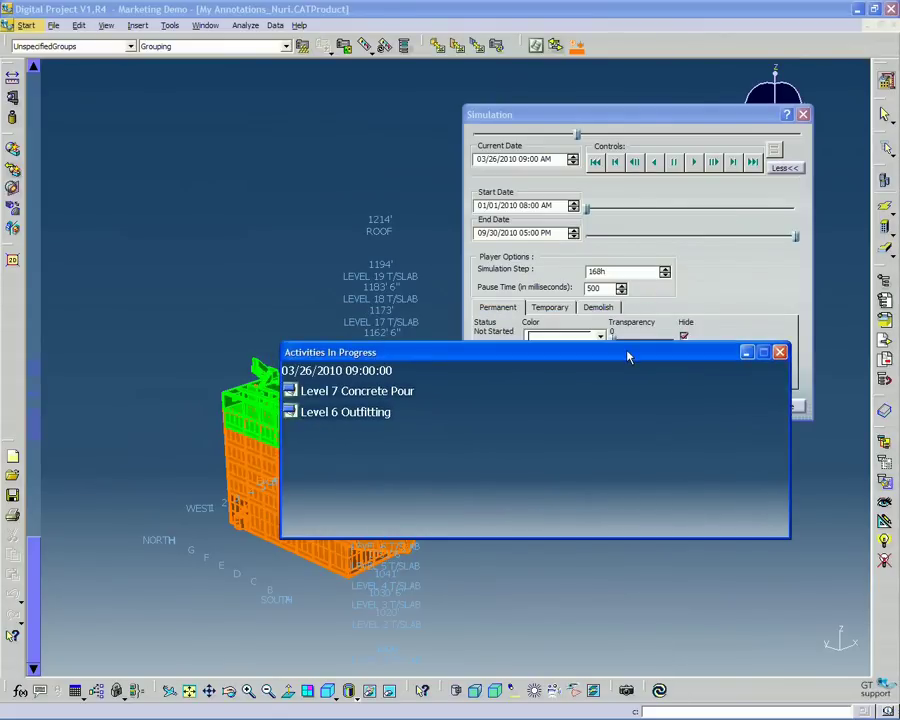
drag(628, 357, 643, 373)
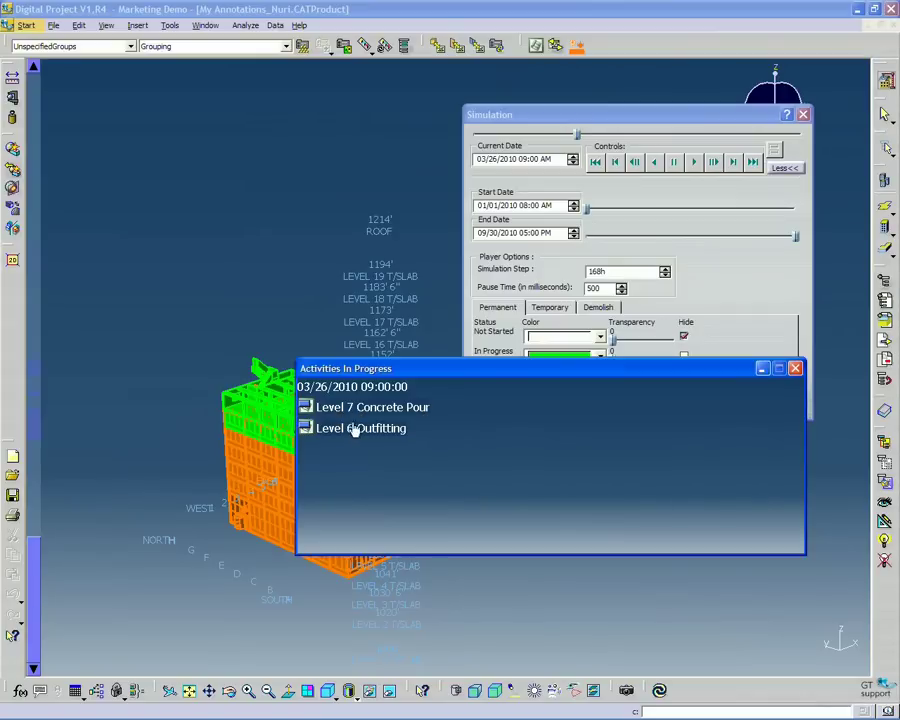
drag(389, 372, 406, 339)
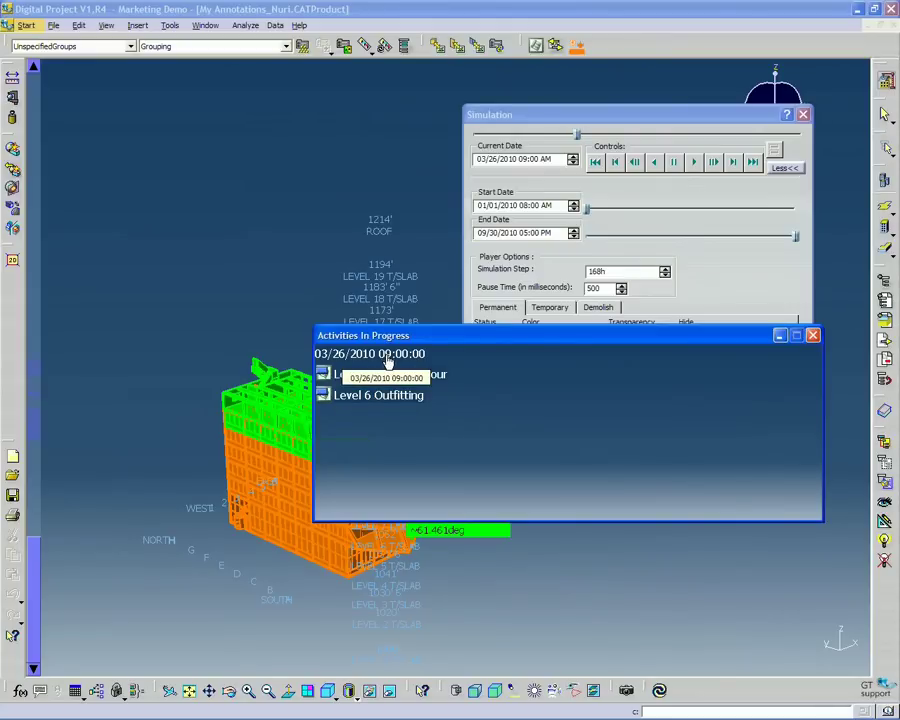
drag(380, 336, 372, 317)
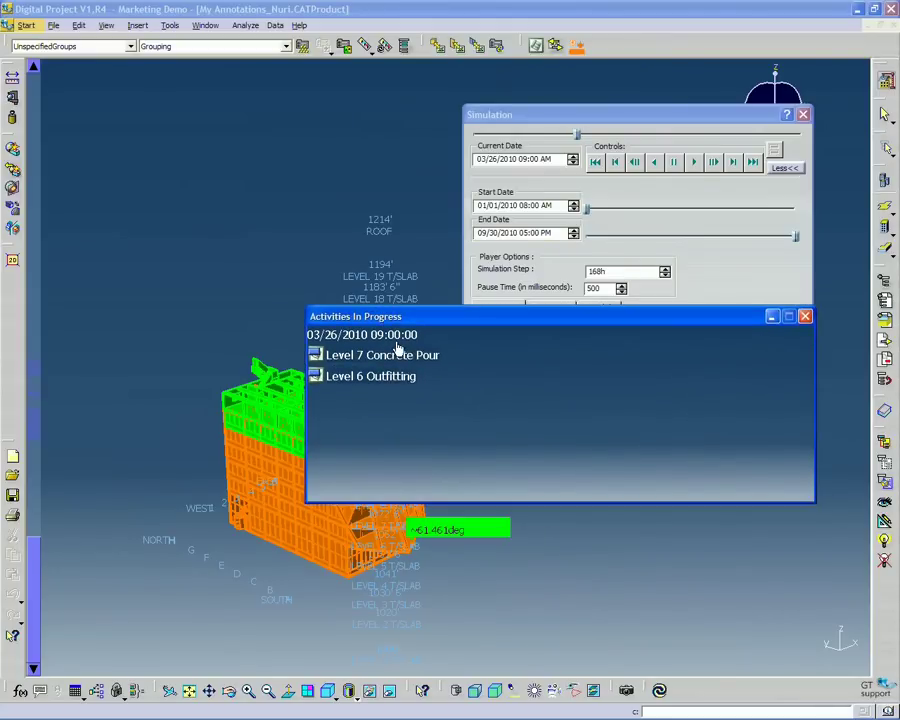
drag(428, 318, 406, 328)
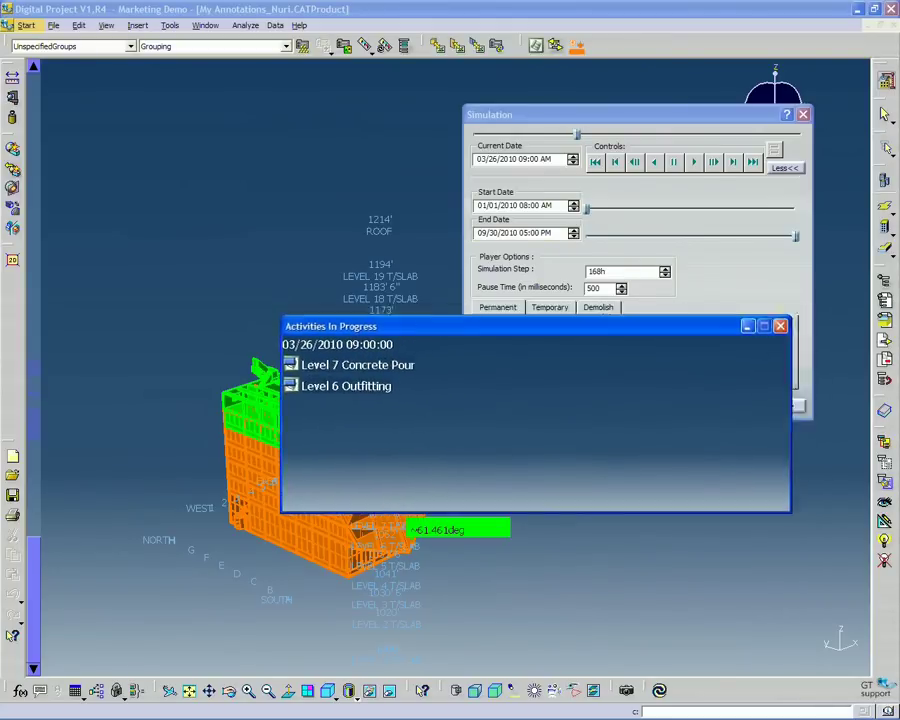
click(781, 326)
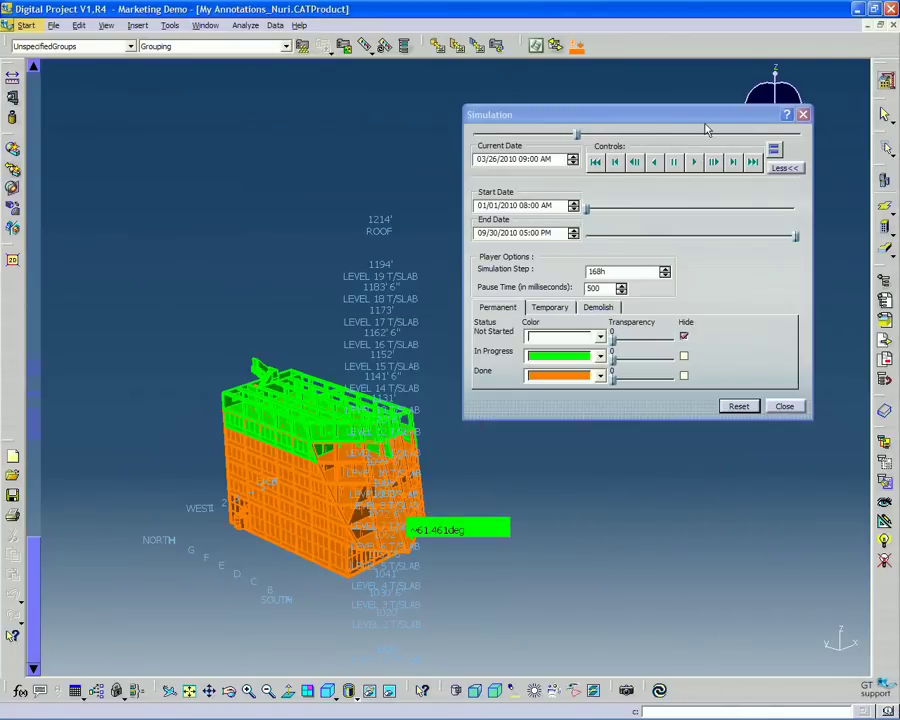
- Jump to the end of the simulation and play it in reverse back to 01/01/2010
drag(702, 114, 706, 144)
middle_drag(318, 304, 280, 266)
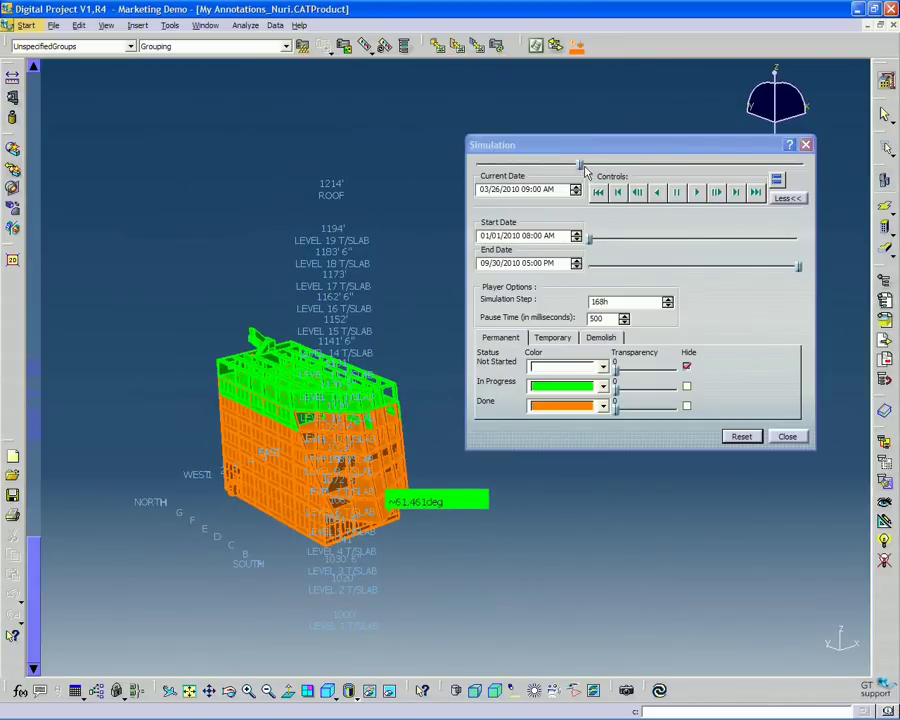
drag(580, 168, 731, 164)
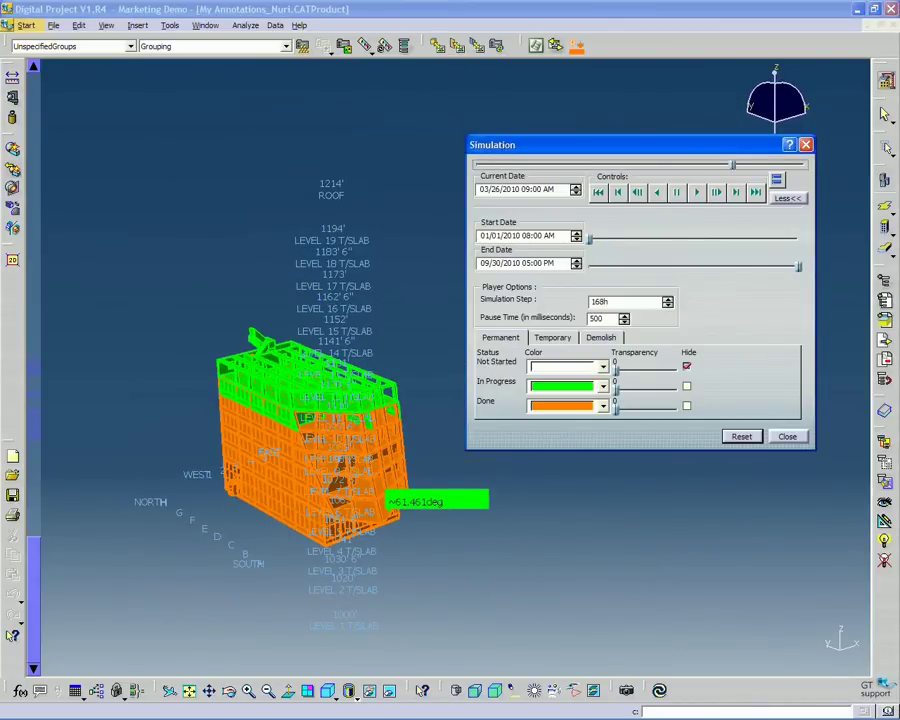
click(755, 193)
click(656, 192)
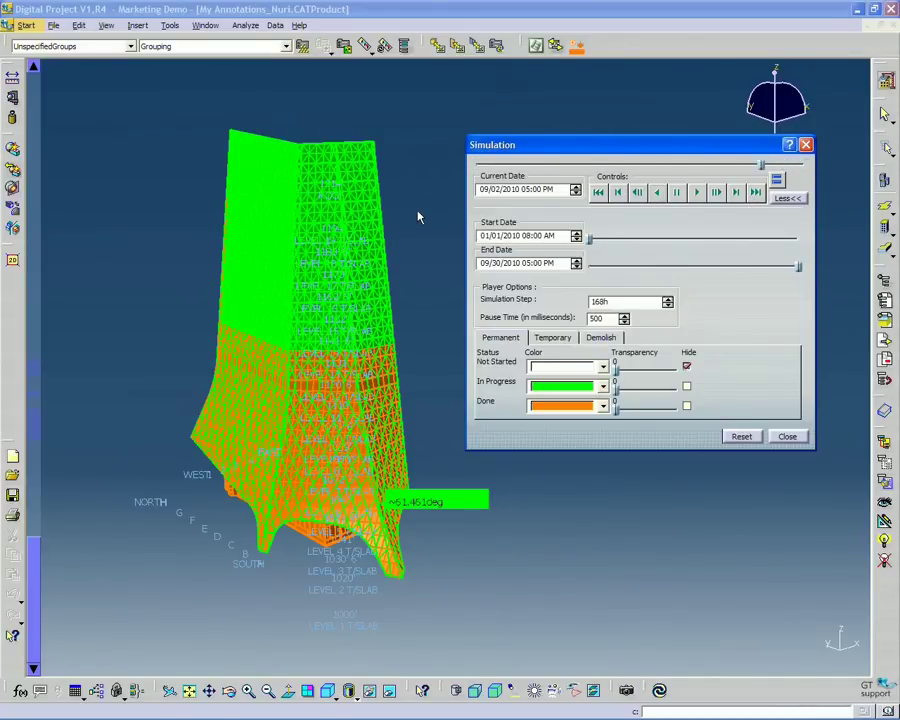
middle_drag(418, 212, 62, 272)
middle_drag(420, 320, 405, 293)
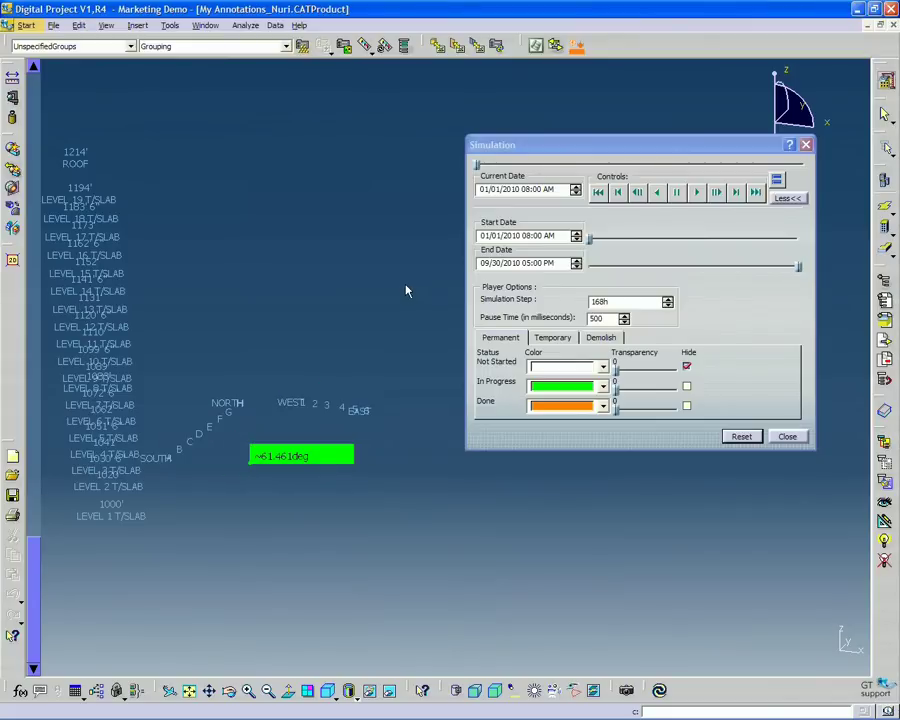
- Show the specification tree again and locate the My Project task list under Microsoft Projects
drag(627, 145, 593, 125)
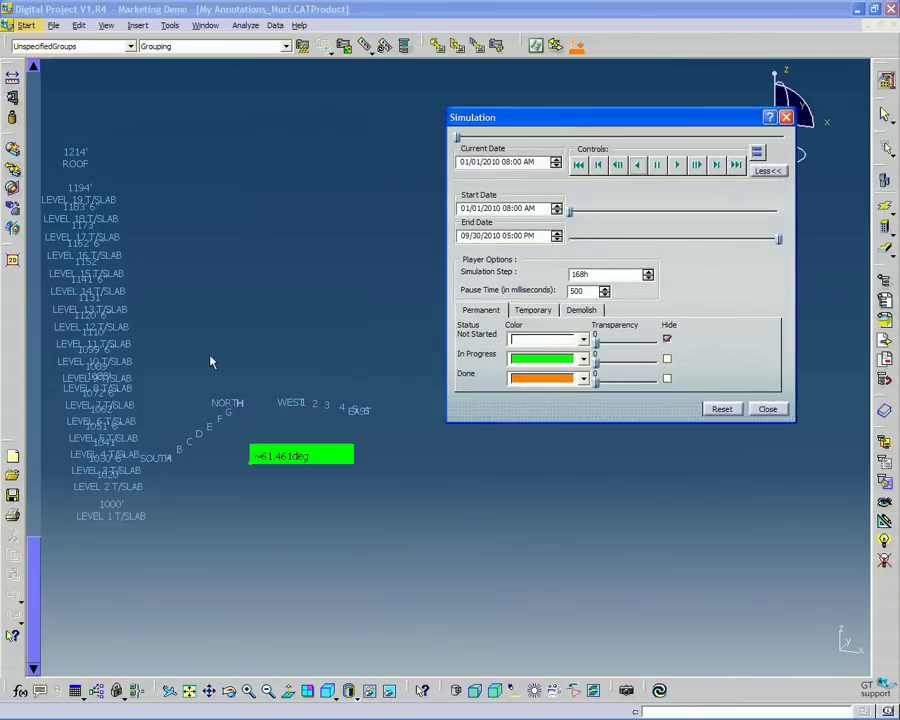
click(323, 357)
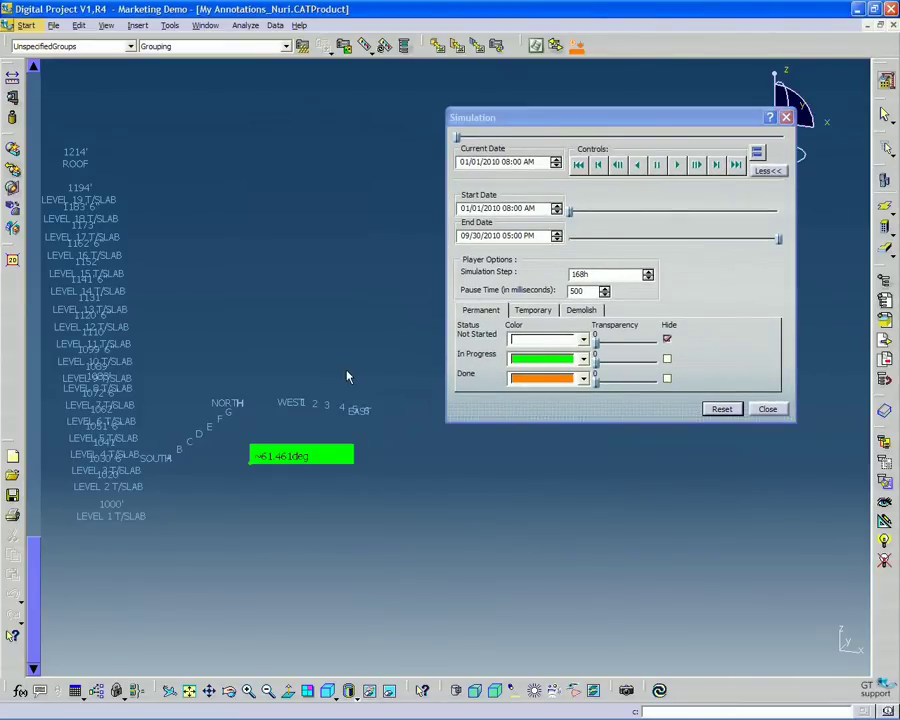
scroll(281, 334, up, 10)
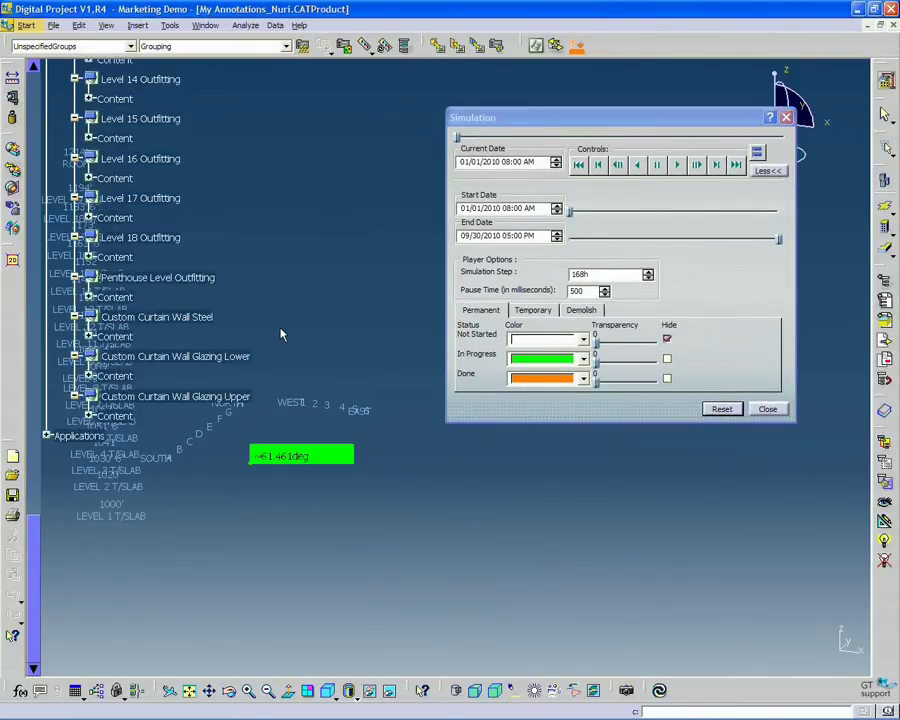
scroll(263, 257, up, 13)
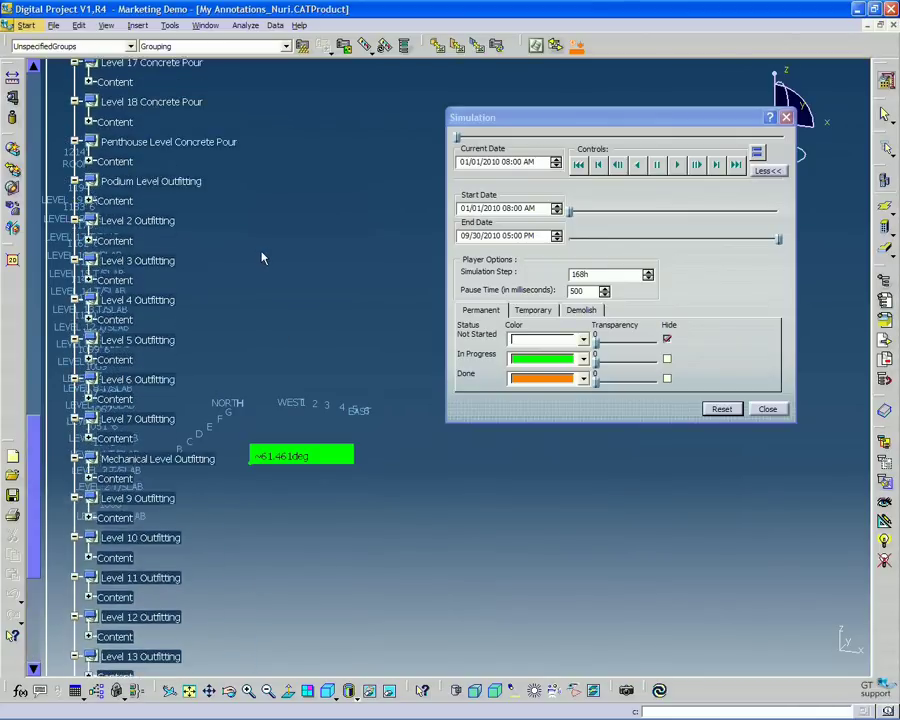
scroll(263, 258, up, 6)
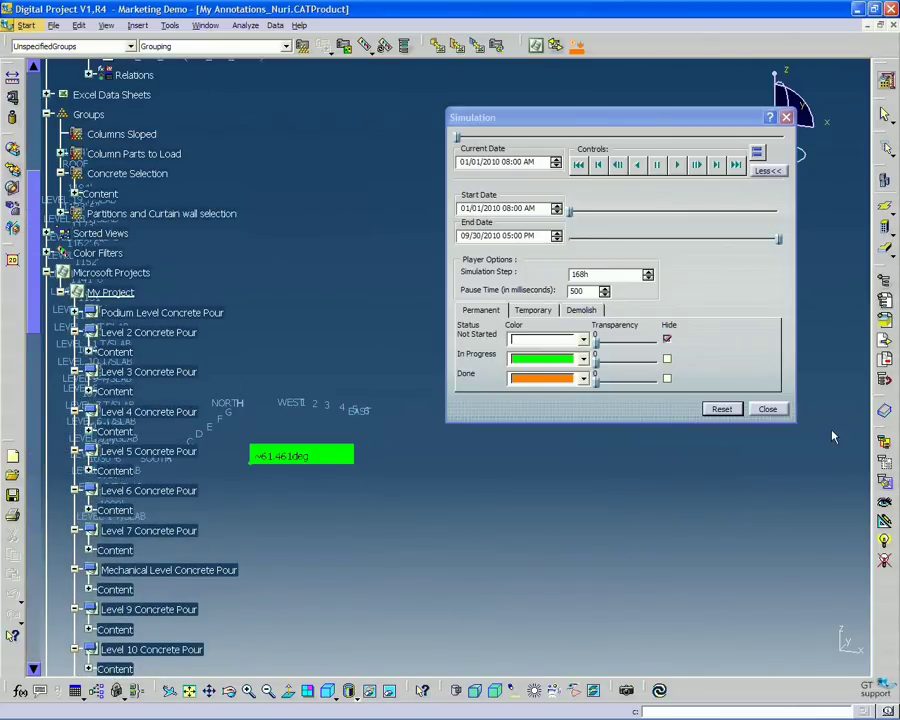
drag(498, 112, 500, 121)
- Reset the simulation to restore the full tower model and close the simulation dialog
middle_drag(304, 297, 380, 325)
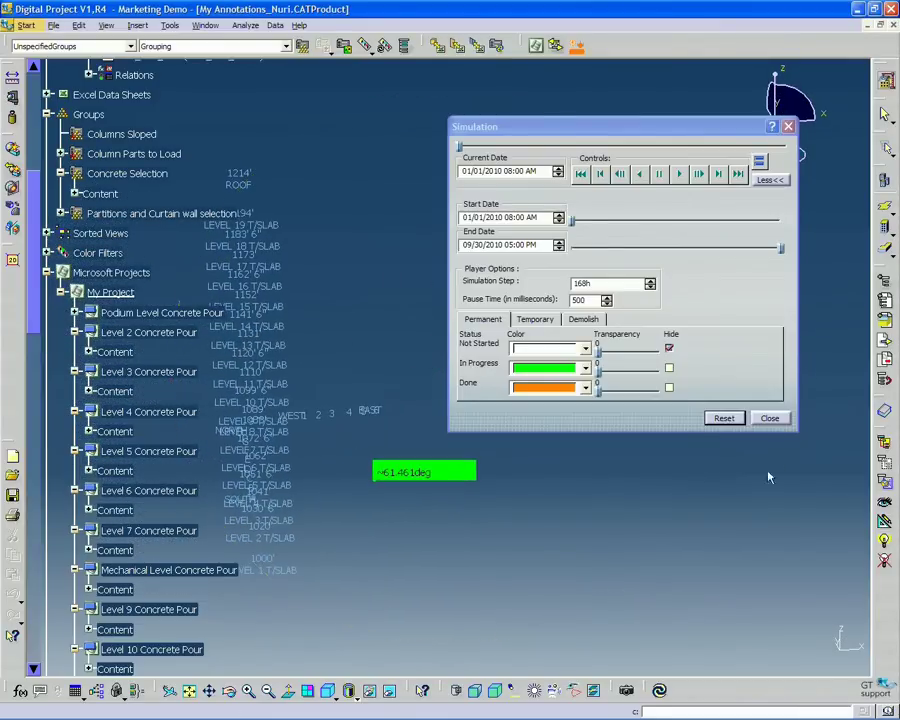
click(724, 418)
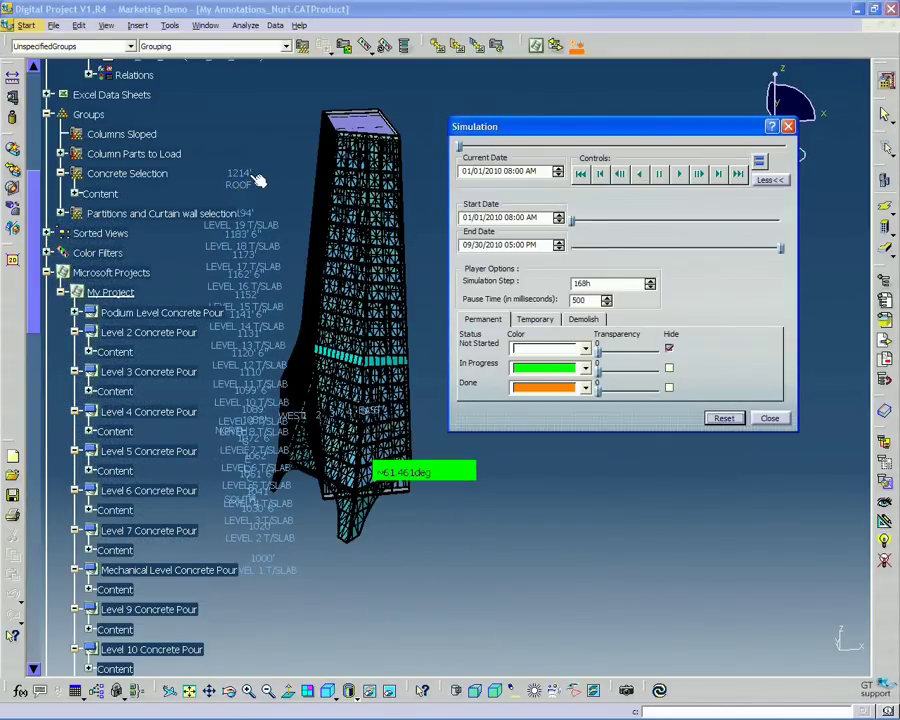
middle_drag(260, 177, 534, 127)
click(769, 418)
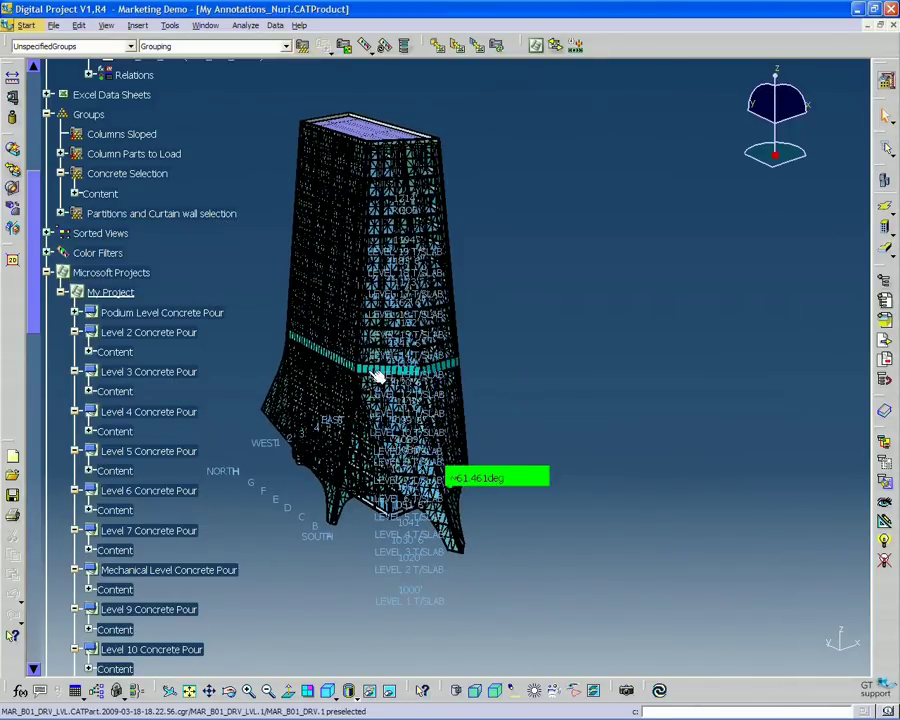
- Inspect the restored tower model and switch to the My Project.mpp schedule in Microsoft Project
middle_drag(339, 353, 369, 278)
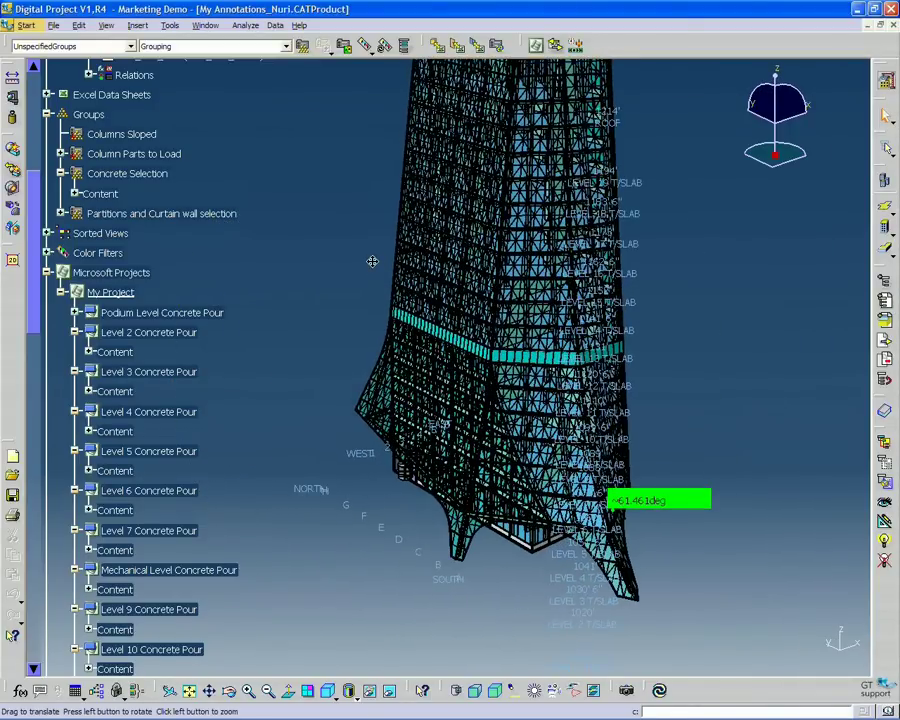
middle_drag(372, 261, 394, 303)
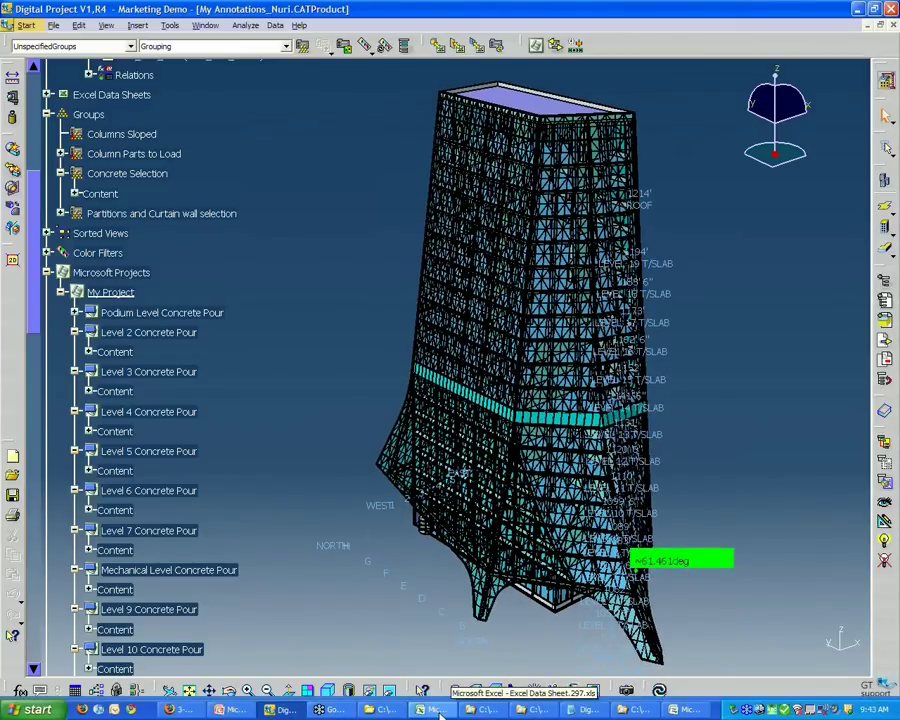
click(690, 710)
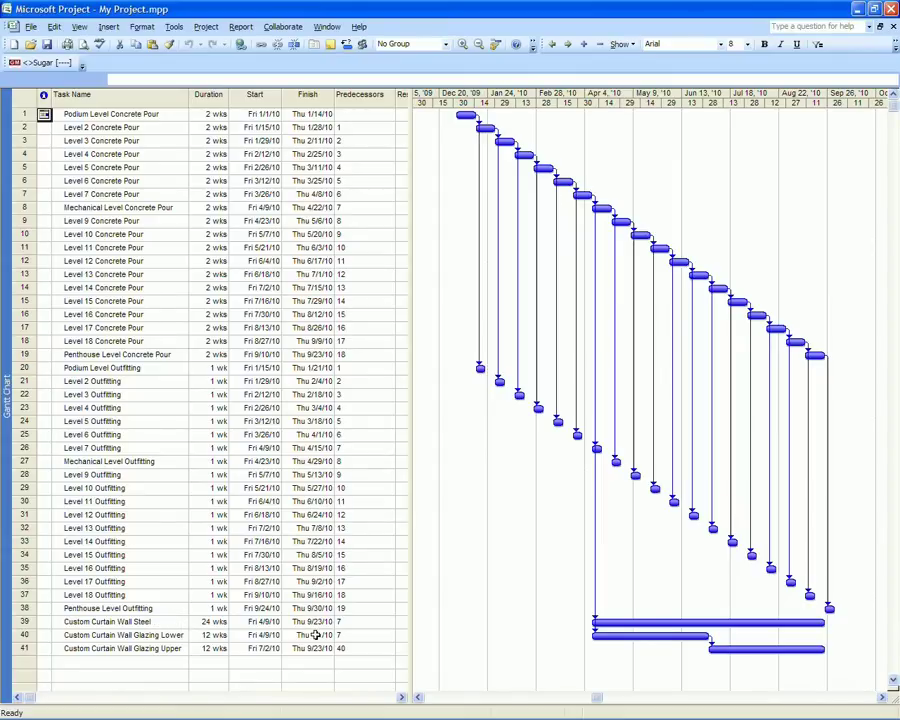
- Set the predecessor of Custom Curtain Wall Steel and Custom Curtain Wall Glazing Lower to task 18
click(347, 625)
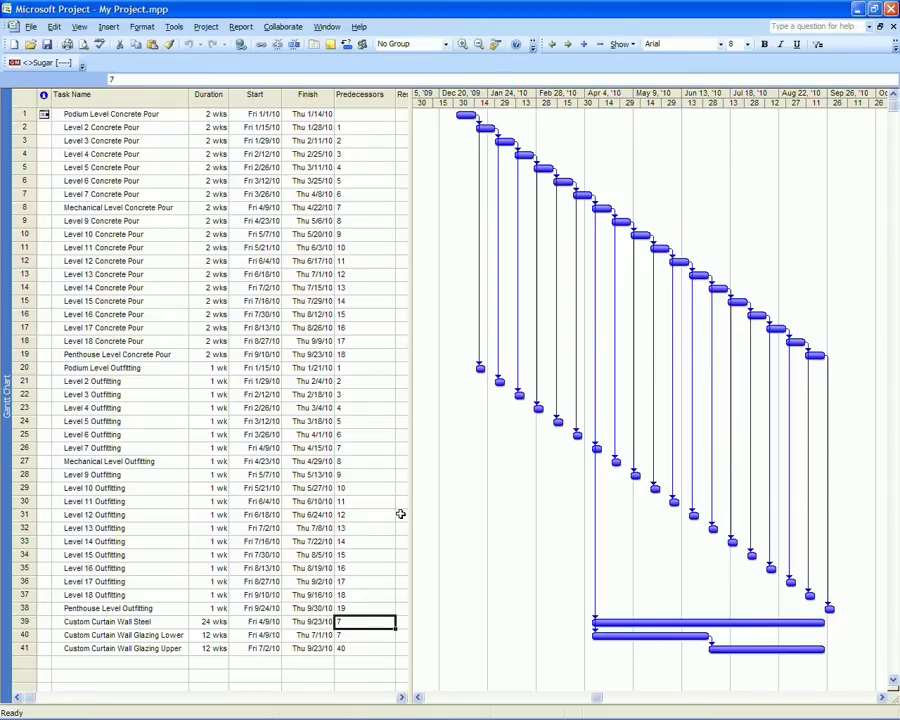
text(18)
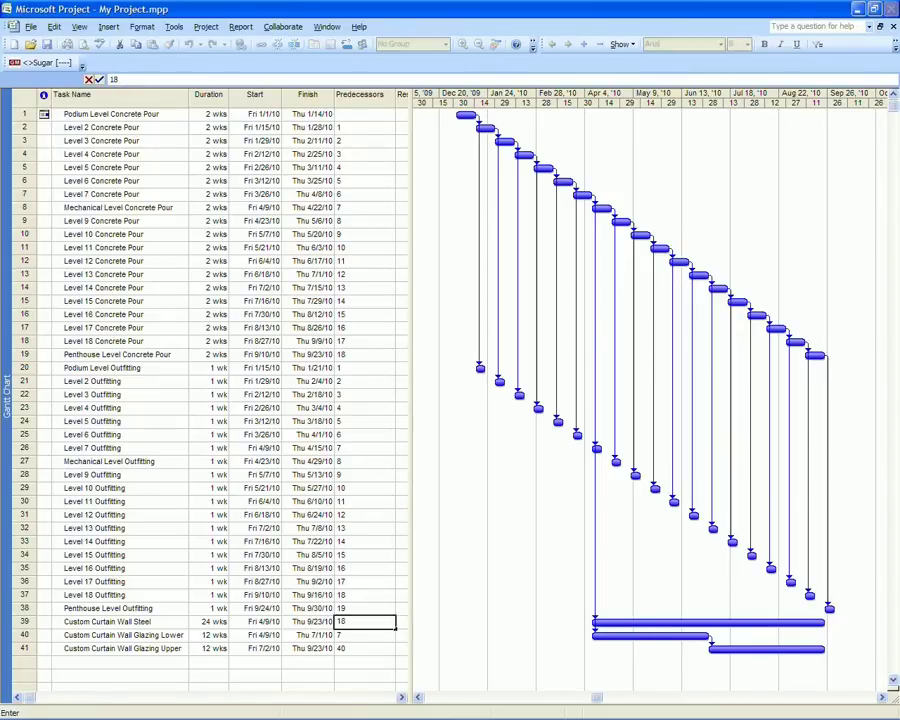
key(Tab)
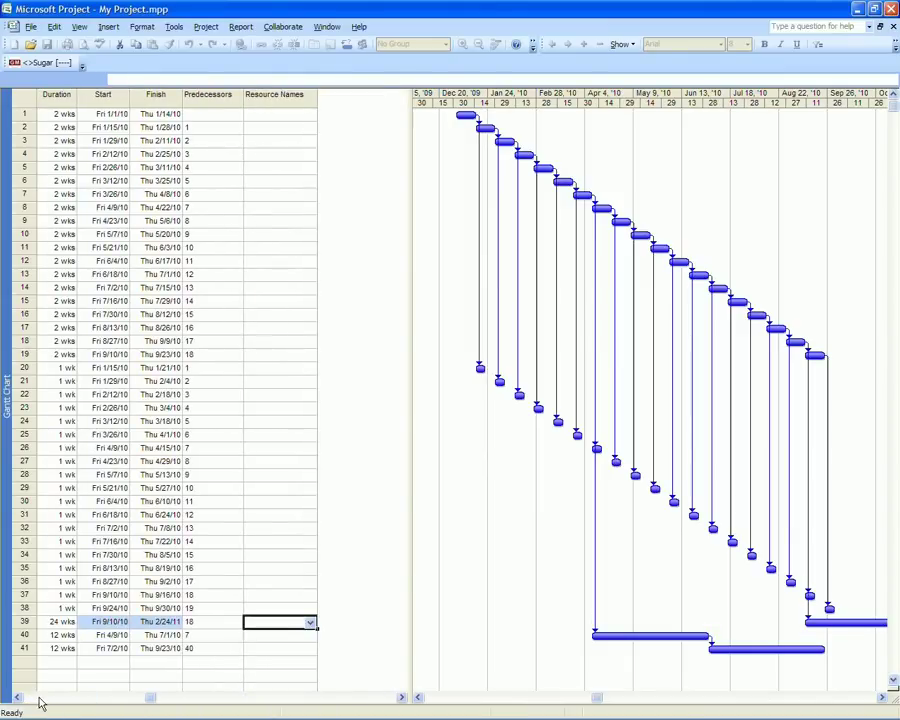
click(35, 699)
click(368, 635)
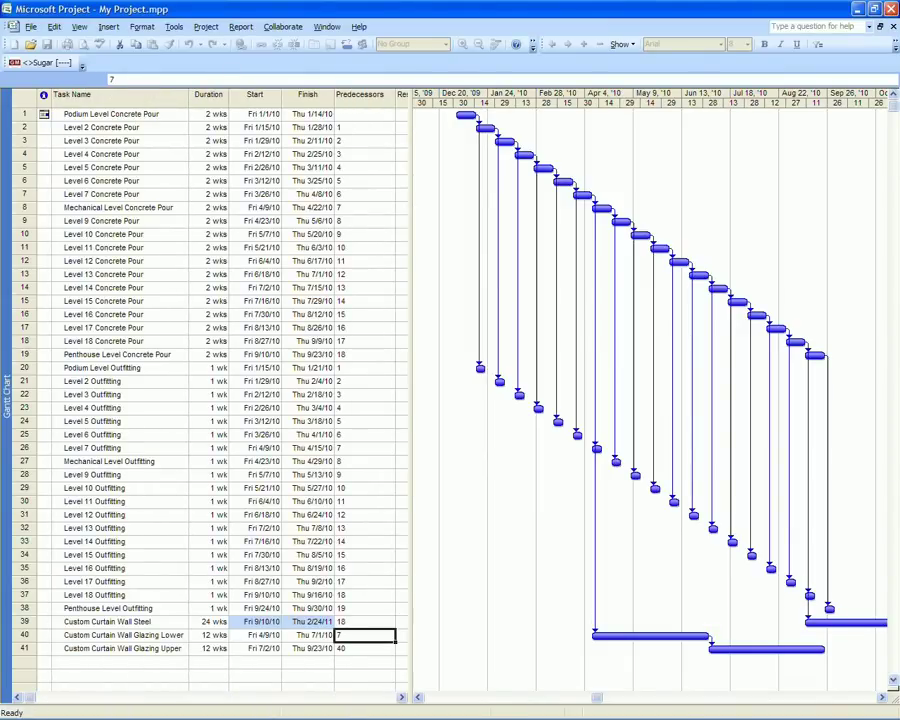
text(18)
key(Return)
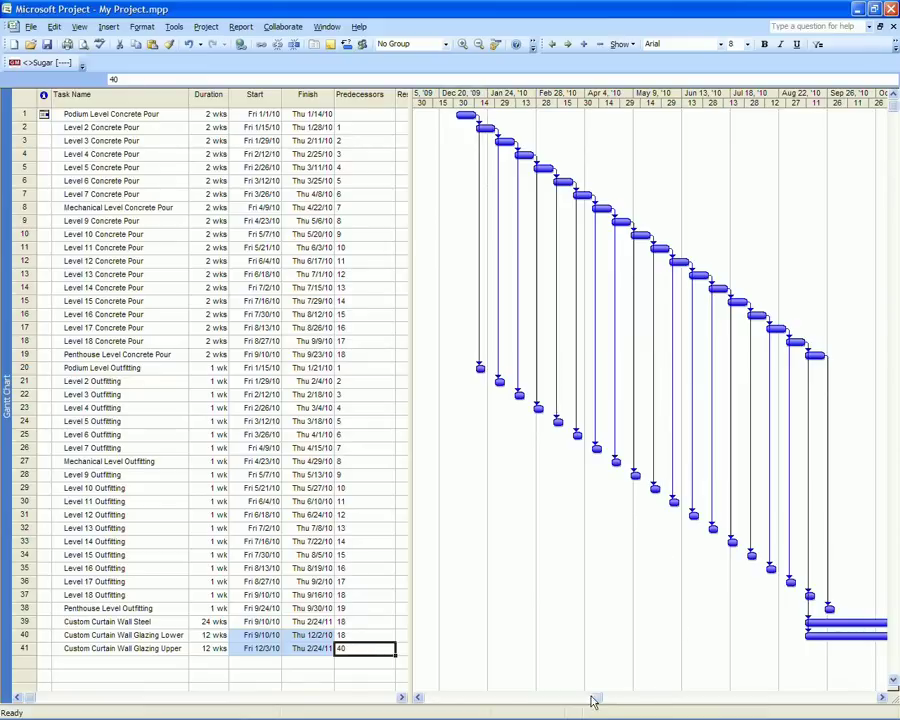
click(882, 698)
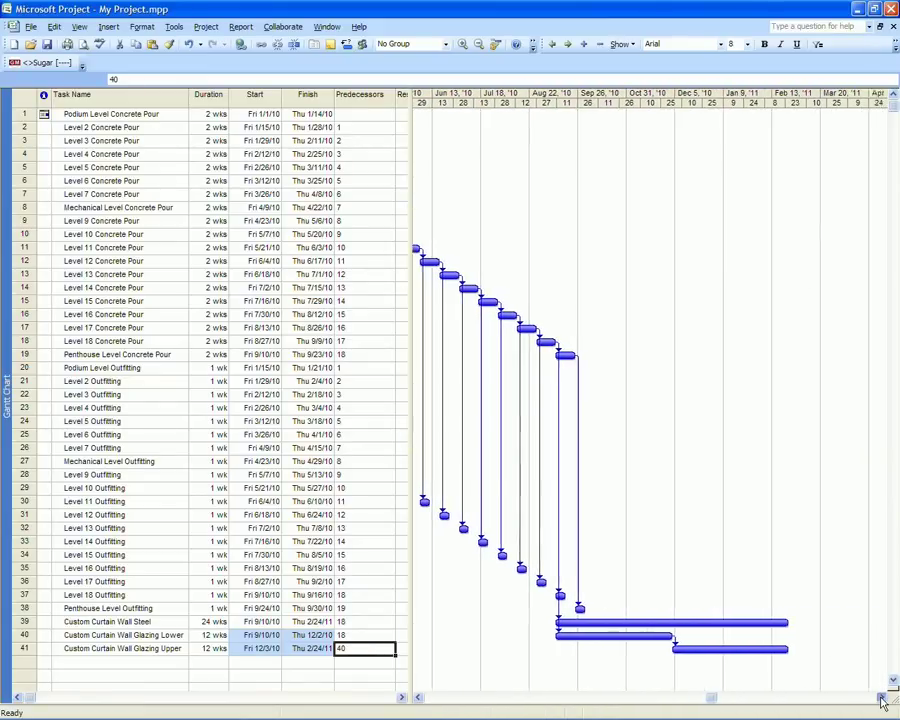
click(419, 698)
click(419, 698)
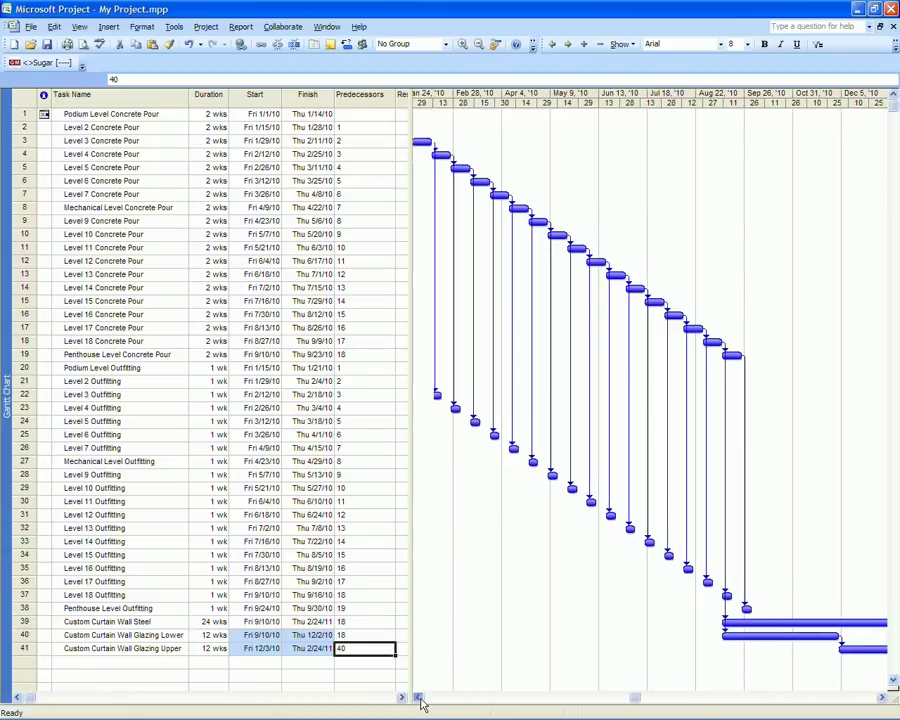
click(419, 698)
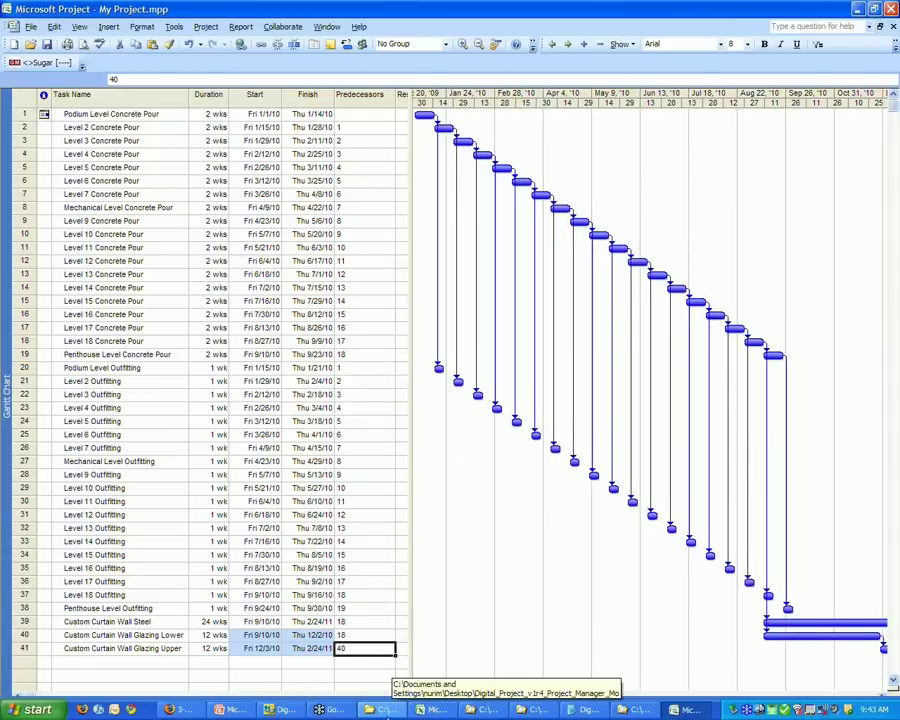
- Switch to Digital Project and synchronize the model with the changed Microsoft Project schedule
click(283, 711)
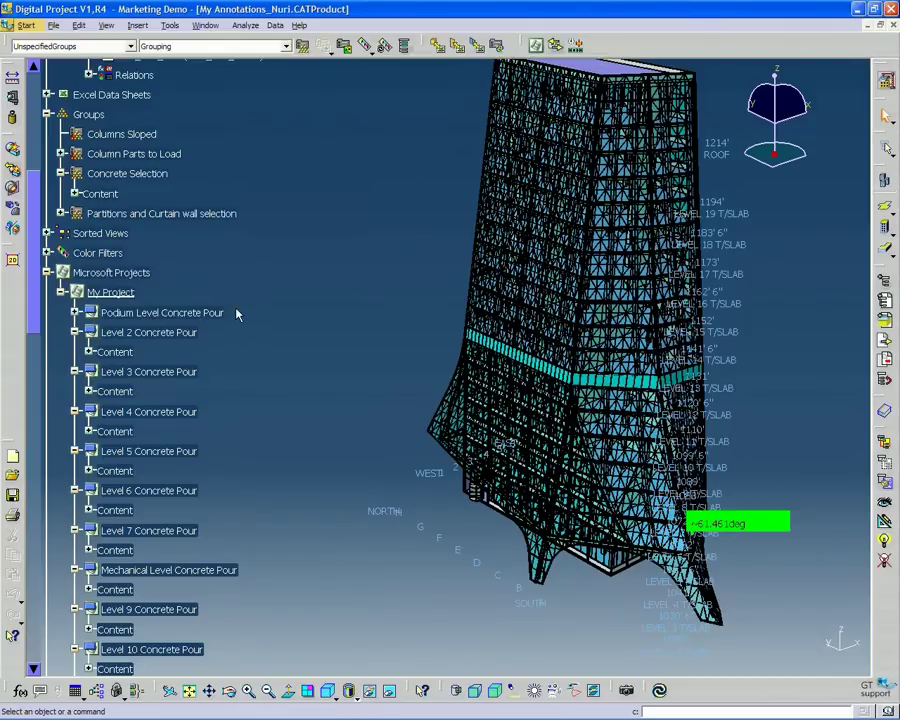
click(557, 46)
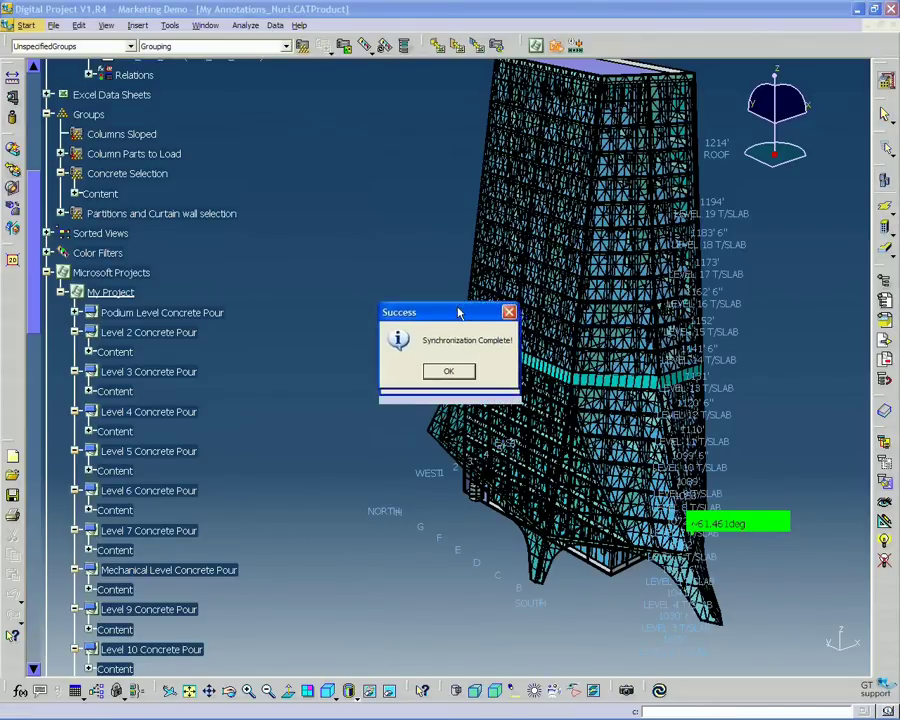
click(436, 335)
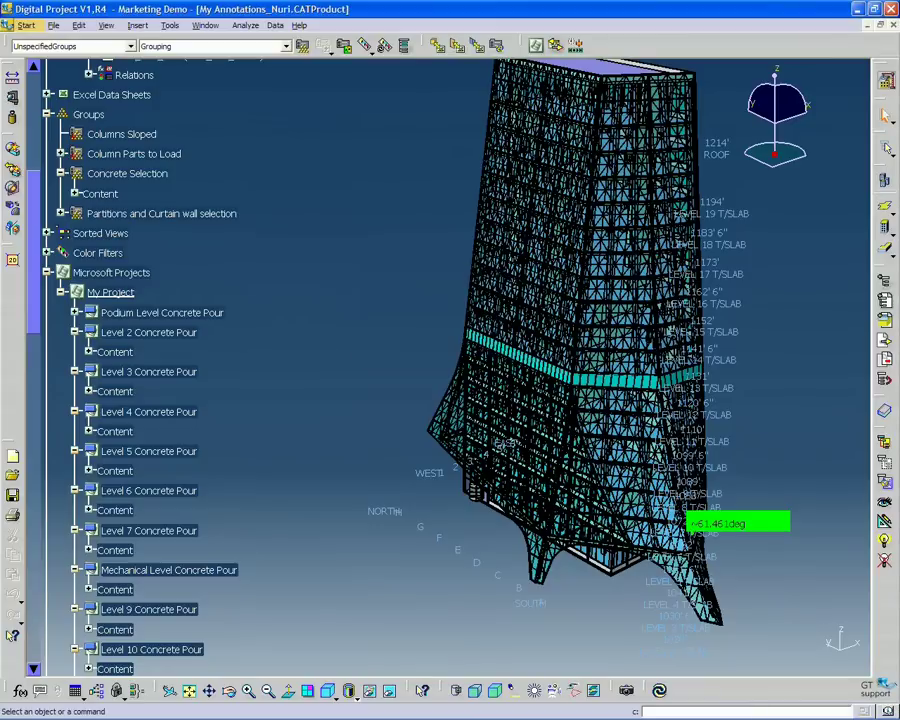
- Open the construction simulation with its extended options and set the end date to 02/24/2011 05:00 PM
scroll(291, 311, down, 8)
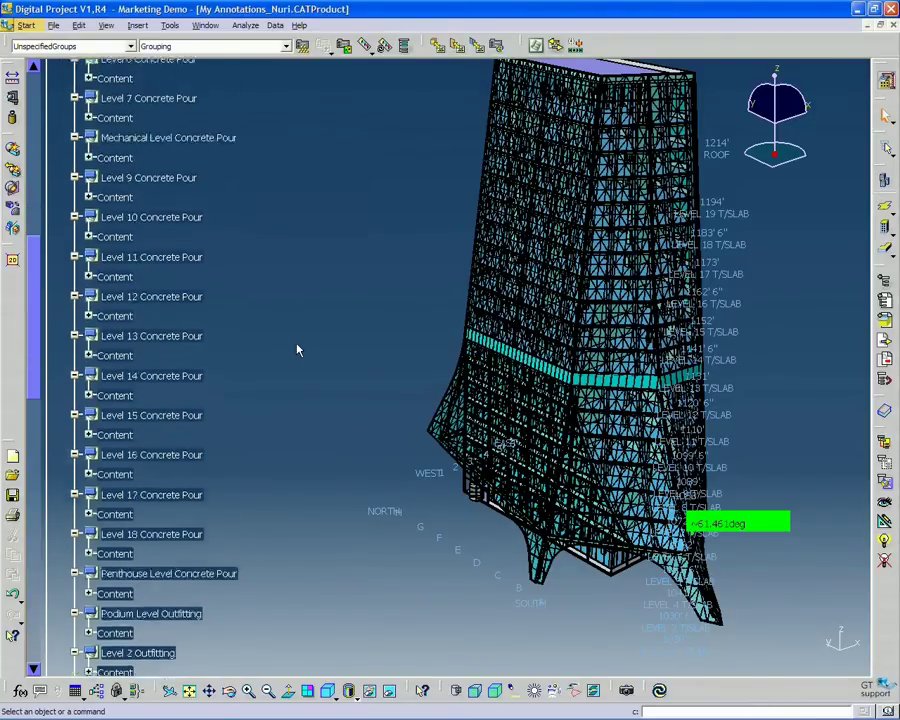
middle_drag(786, 339, 733, 407)
click(578, 48)
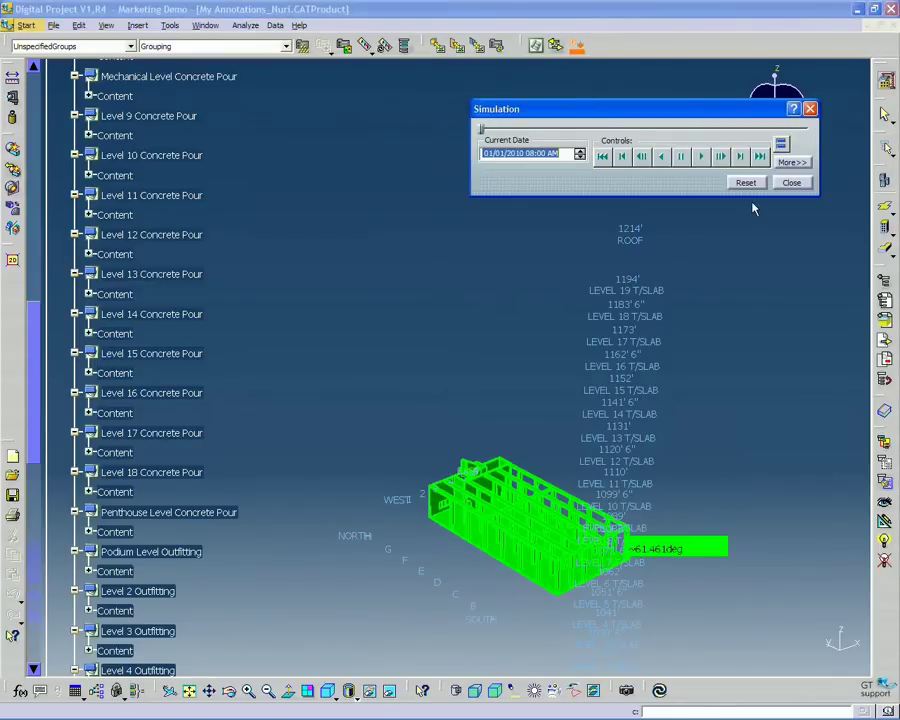
click(789, 162)
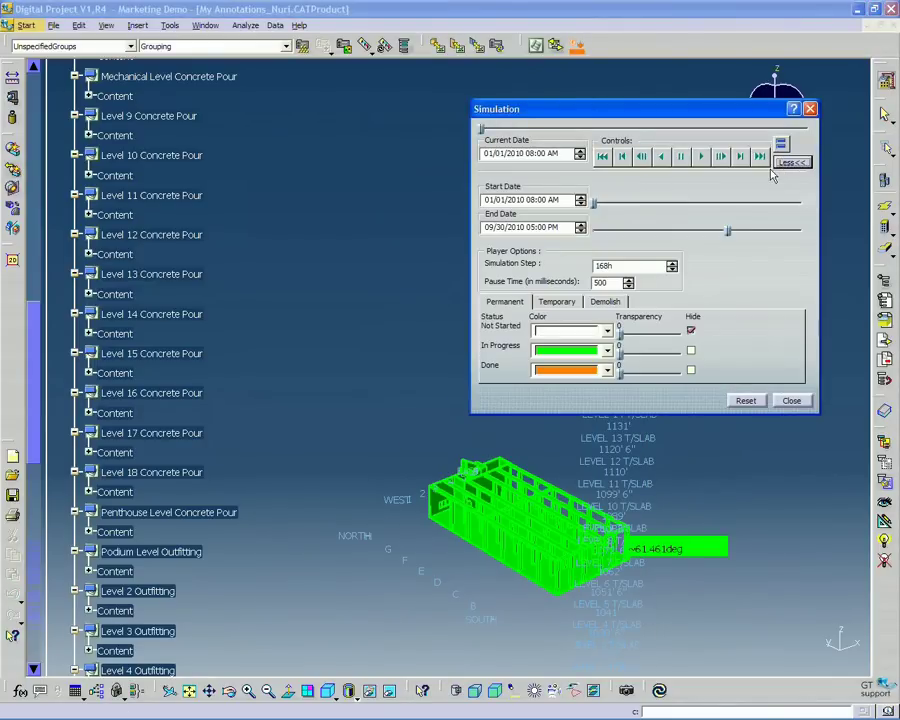
drag(703, 113, 627, 101)
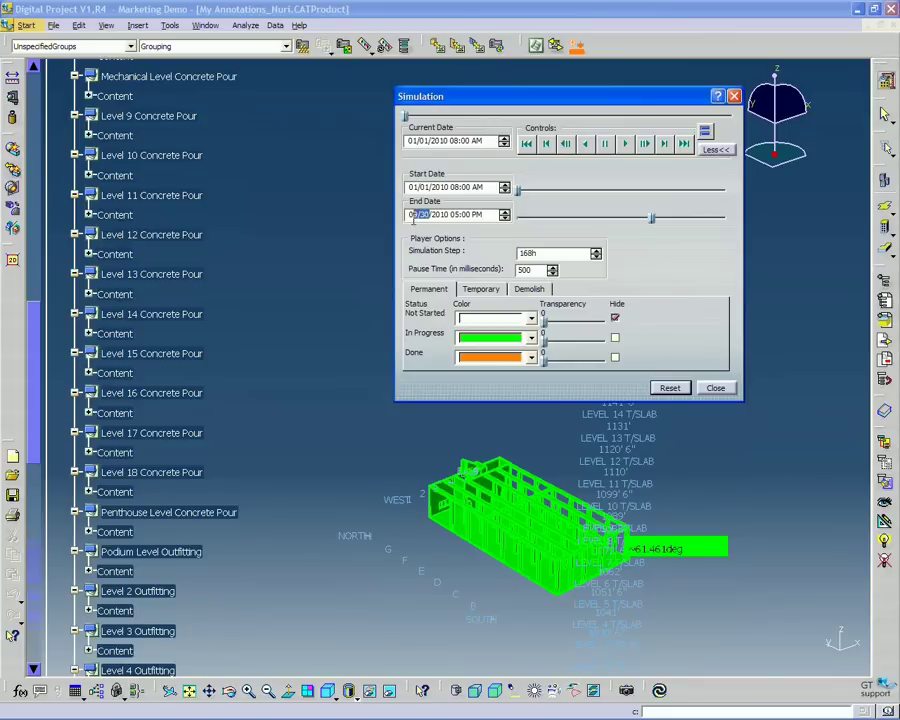
double_click(428, 215)
drag(652, 222, 727, 220)
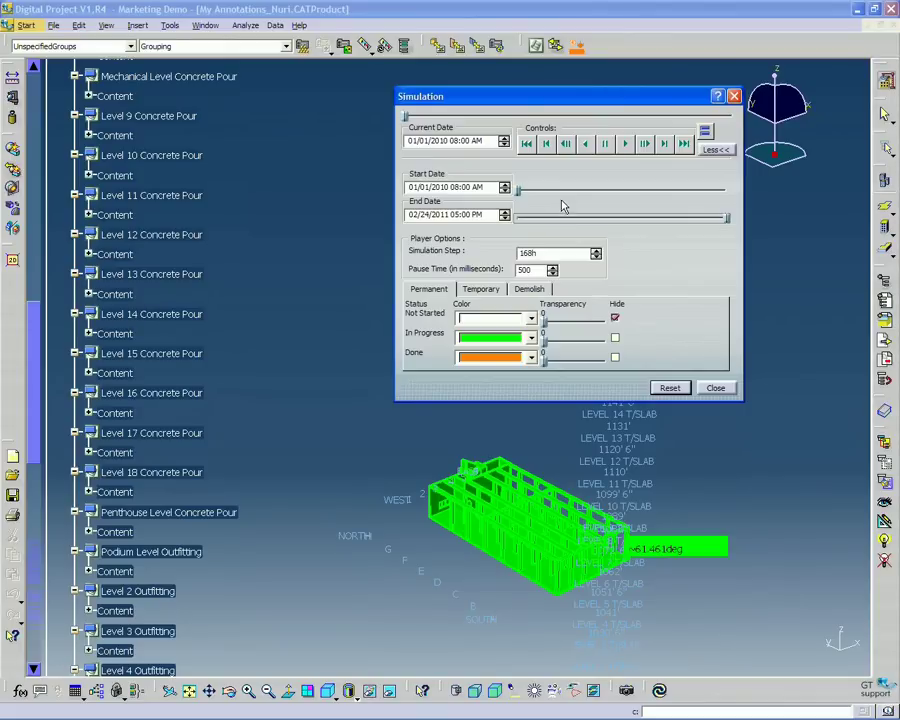
- Set the simulation's pause time to 250 milliseconds
drag(671, 97, 724, 93)
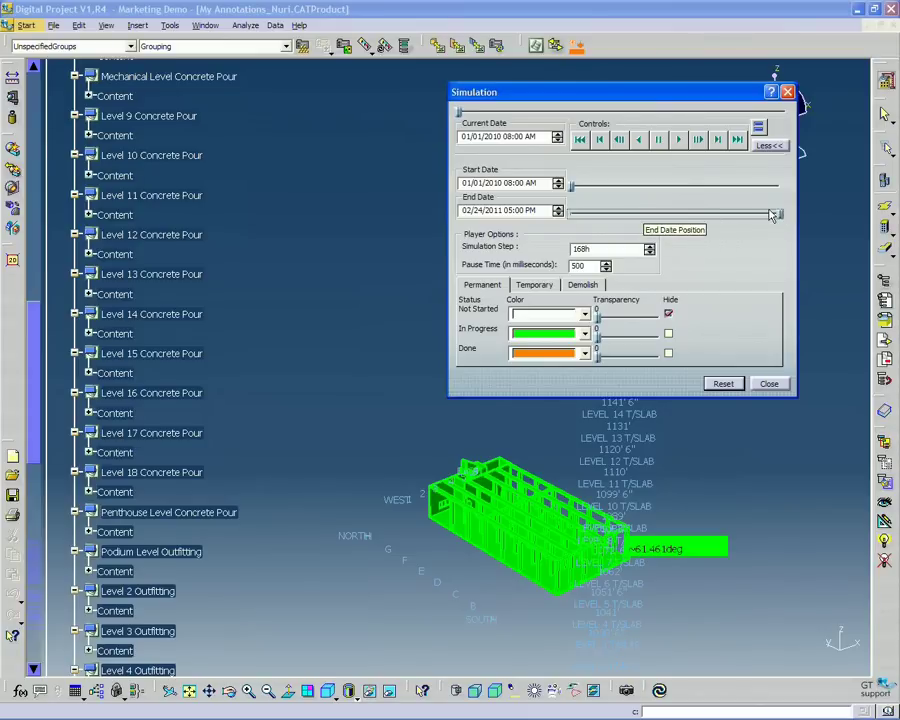
drag(700, 90, 677, 97)
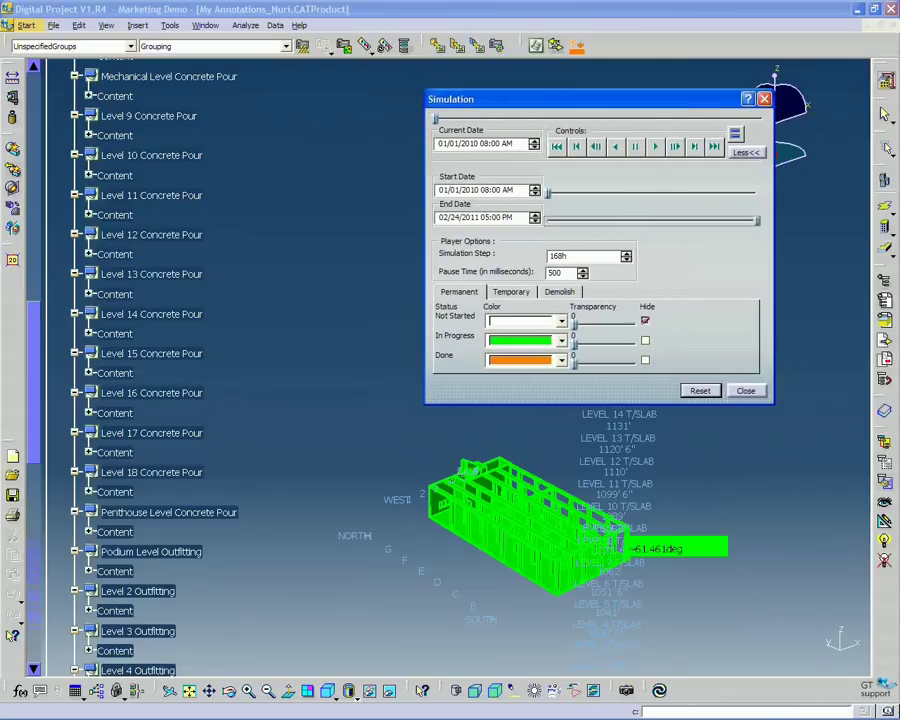
middle_drag(712, 464, 208, 356)
click(484, 282)
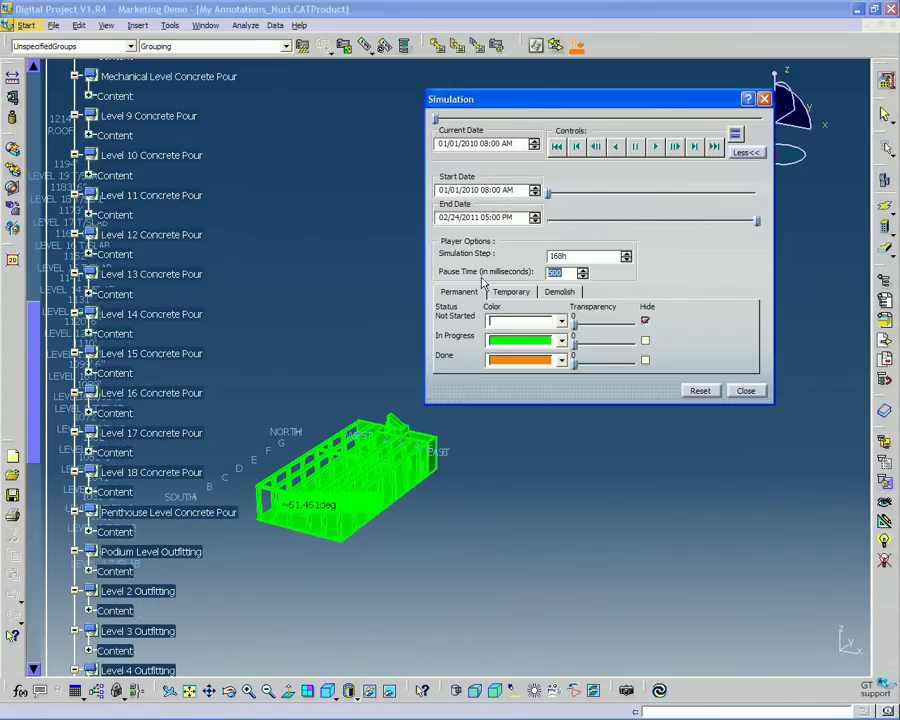
text(25)
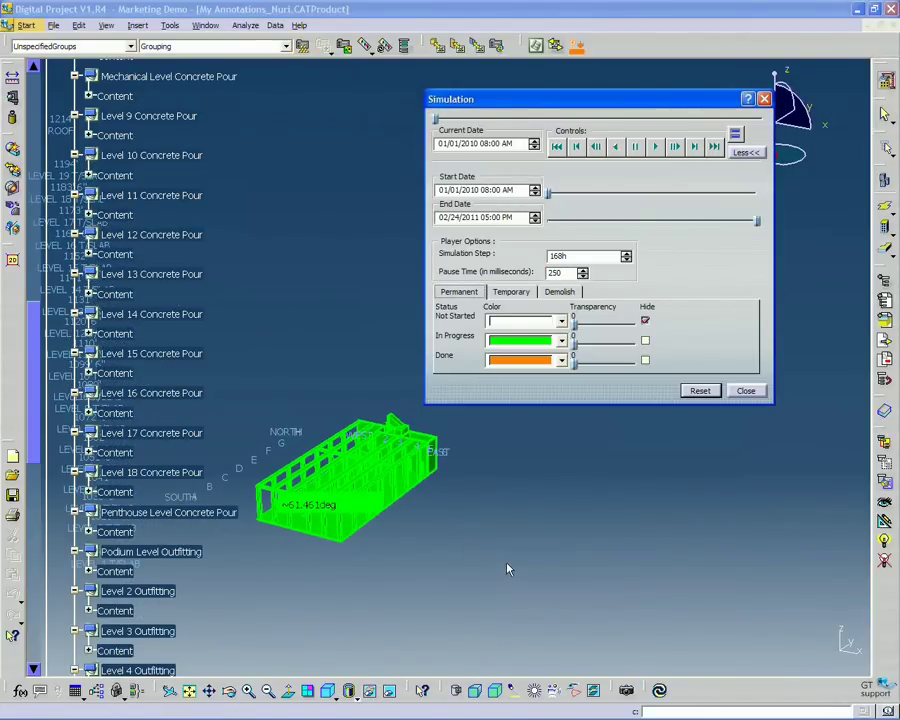
- Play the construction simulation from 01/01/2010 through 02/24/2011 and examine the tower as it is built
click(504, 556)
mouse_move(504, 556)
ctrl+middle_down()
mouse_move(499, 513)
mouse_move(438, 506)
mouse_move(434, 488)
mouse_move(439, 550)
mouse_move(415, 590)
ctrl+middle_up()
scroll(496, 518, down, 15)
scroll(496, 518, down, 4)
middle_drag(622, 447, 616, 490)
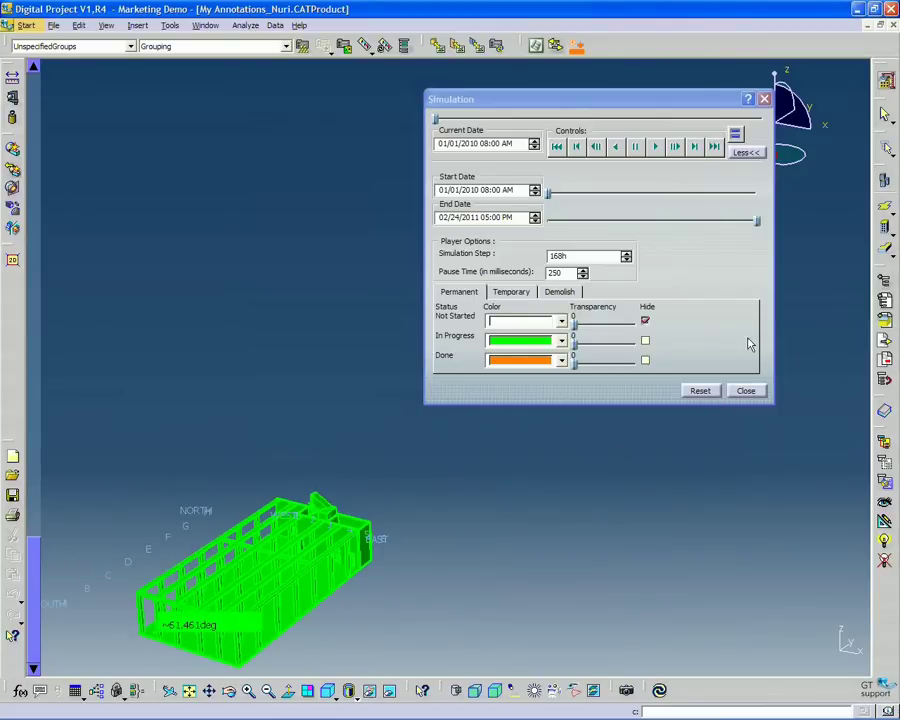
click(656, 147)
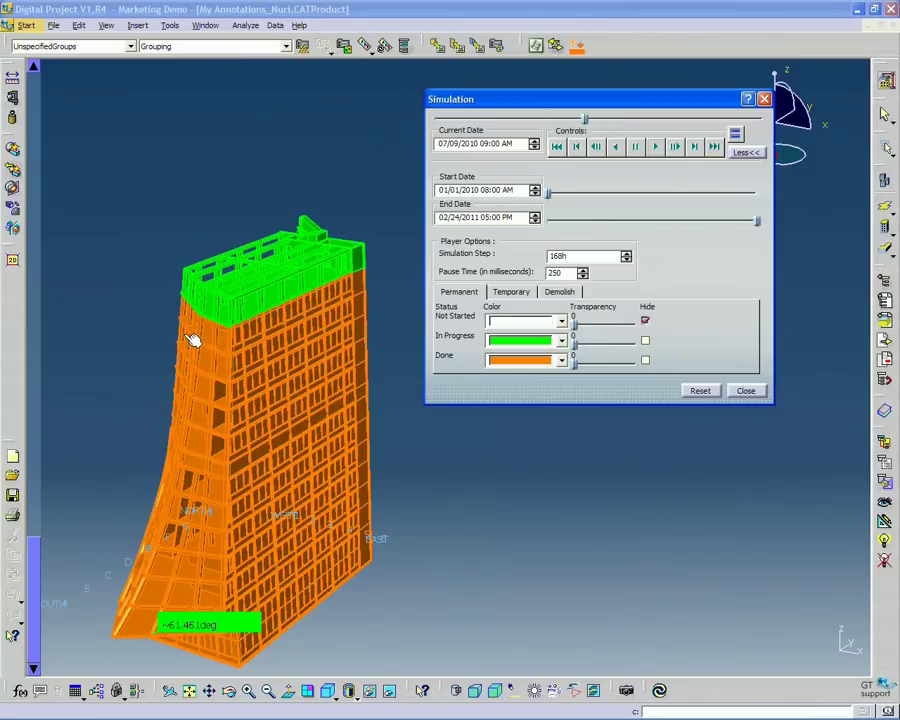
click(134, 358)
middle_drag(135, 358, 402, 478)
middle_drag(450, 510, 340, 330)
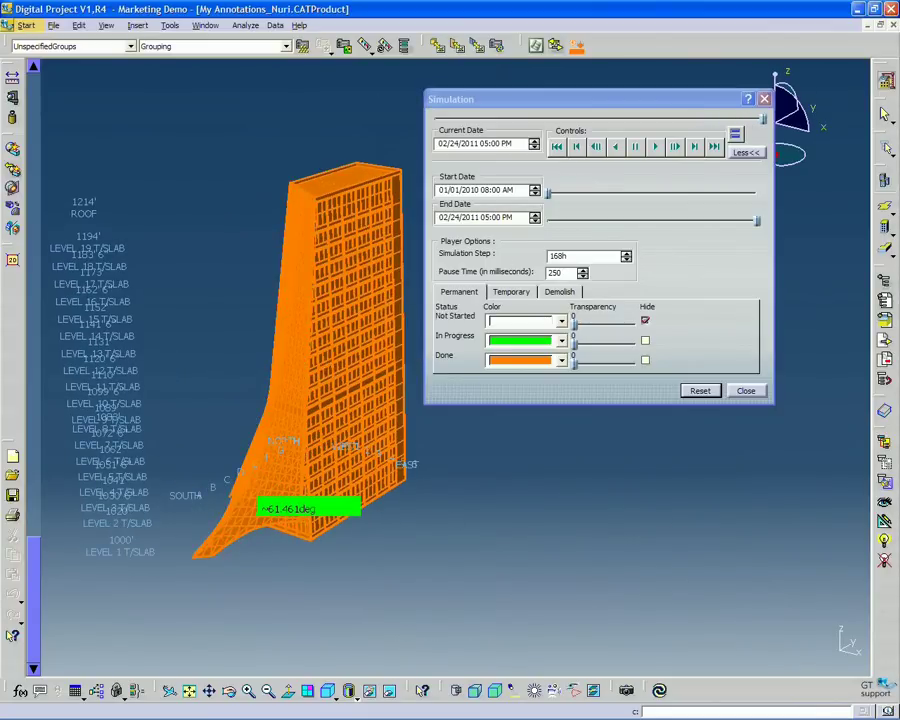
middle_drag(430, 610, 380, 452)
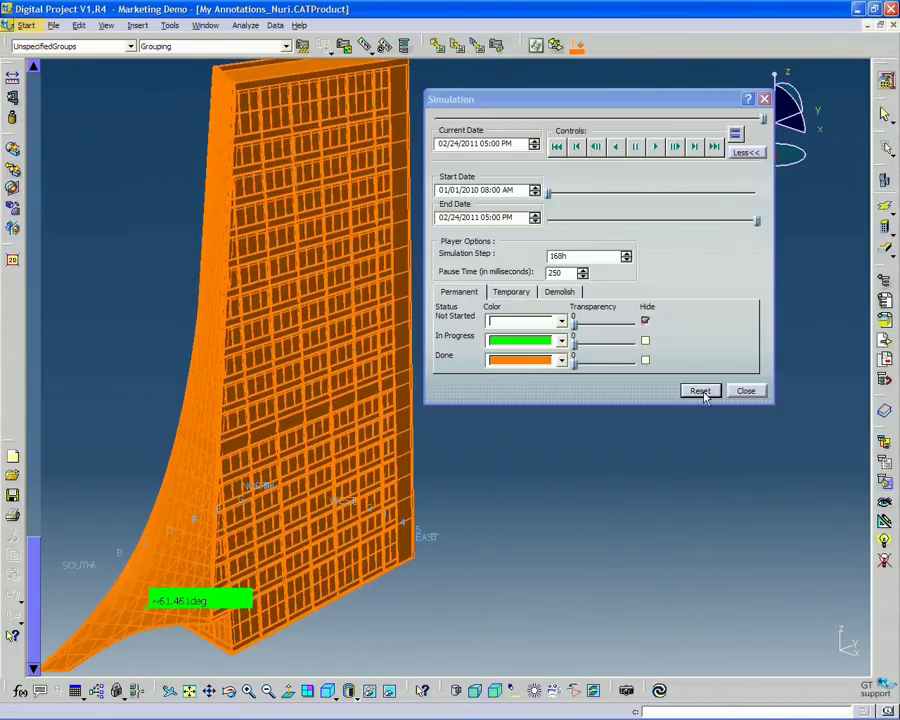
- Show the specification tree again and close the simulation dialog without resetting the tower's colors
middle_drag(133, 315, 283, 311)
key(F3)
scroll(223, 305, up, 10)
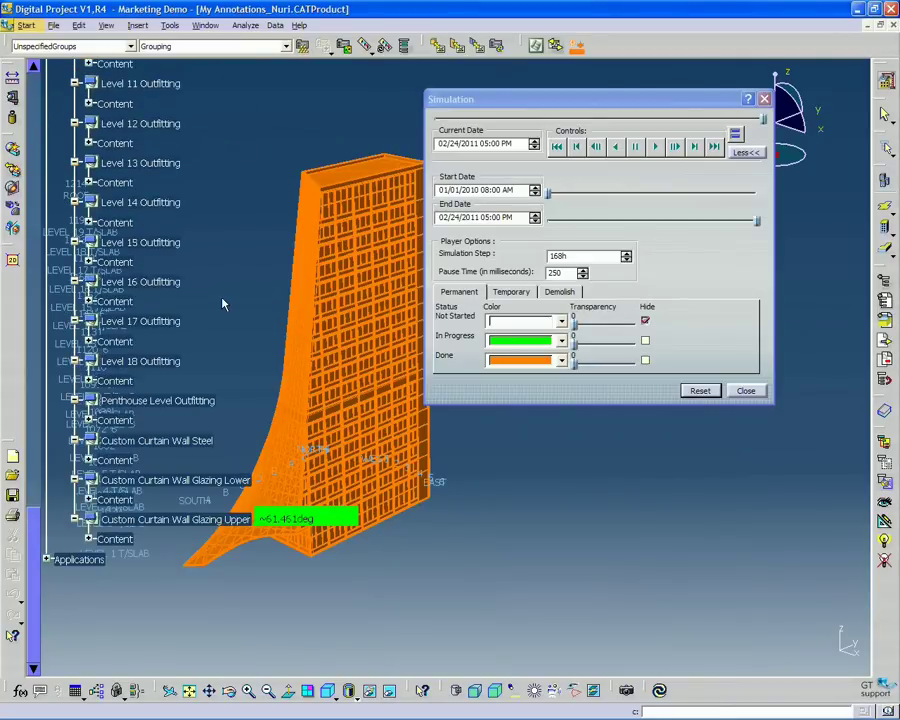
click(746, 391)
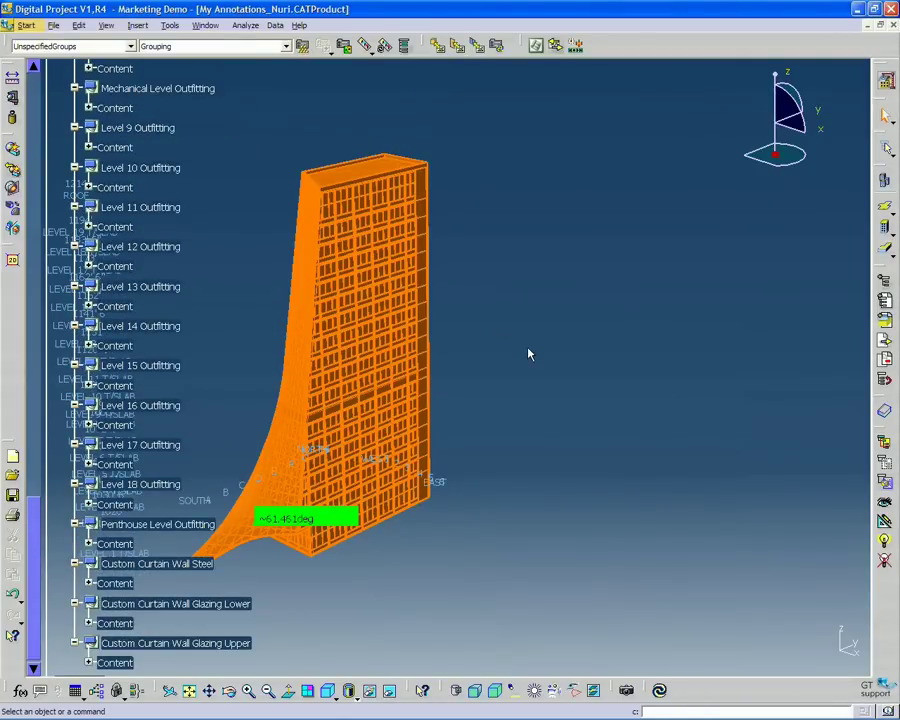
scroll(529, 354, down, 5)
middle_drag(526, 352, 532, 169)
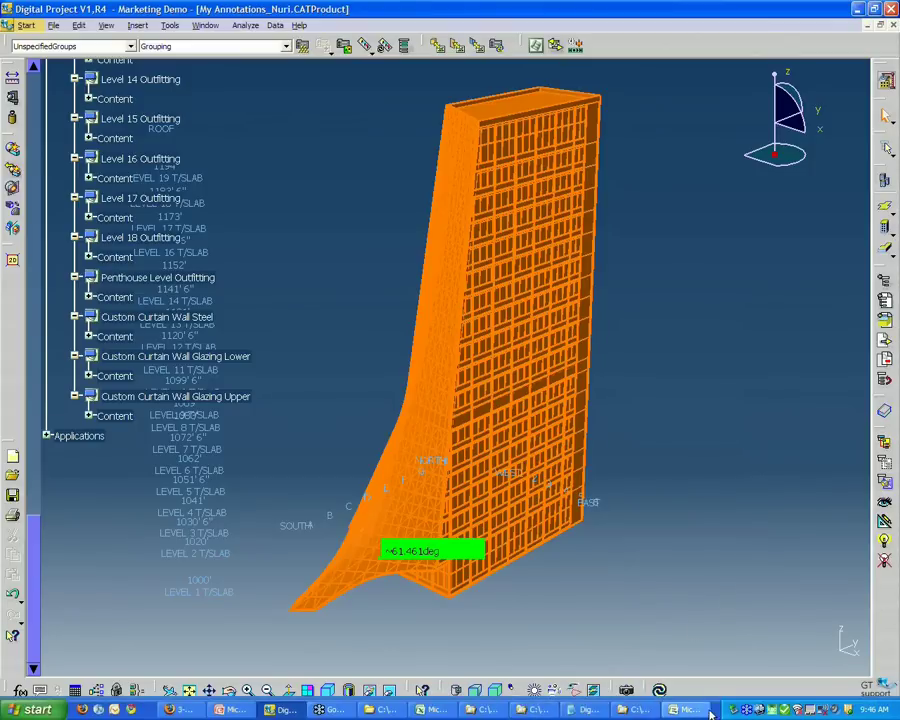
- Switch to the My Project.mpp schedule in Microsoft Project and insert two blank task rows above Custom Curtain Wall Glazing Upper
click(693, 710)
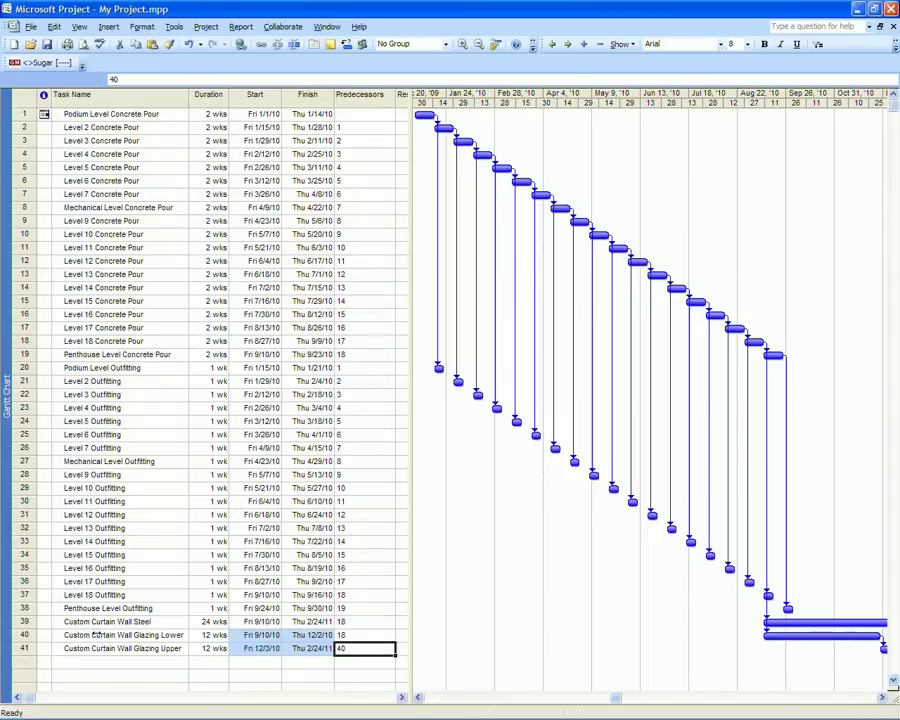
click(97, 634)
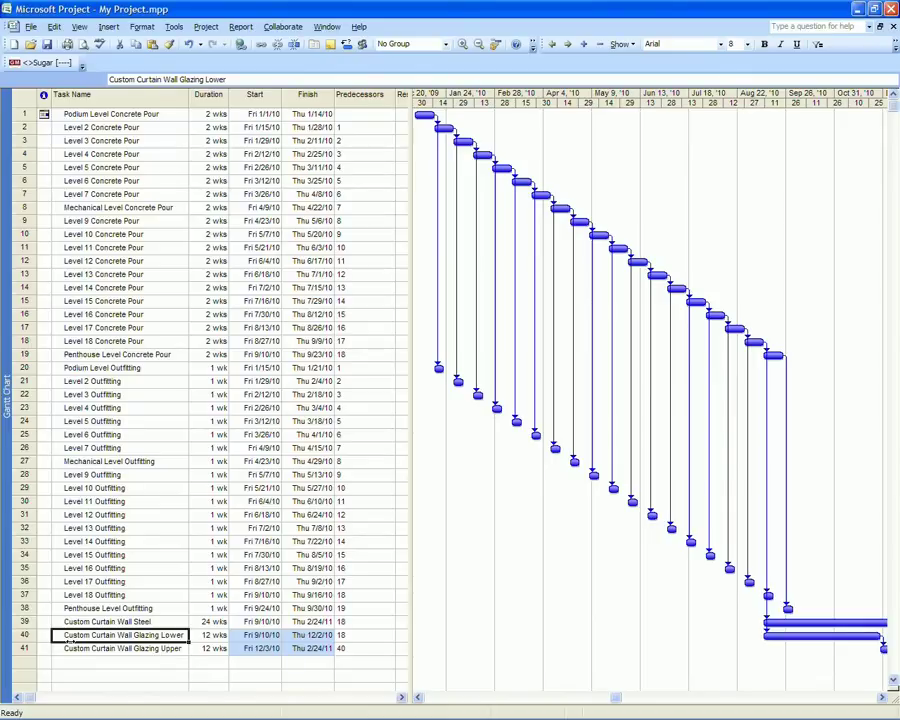
click(22, 648)
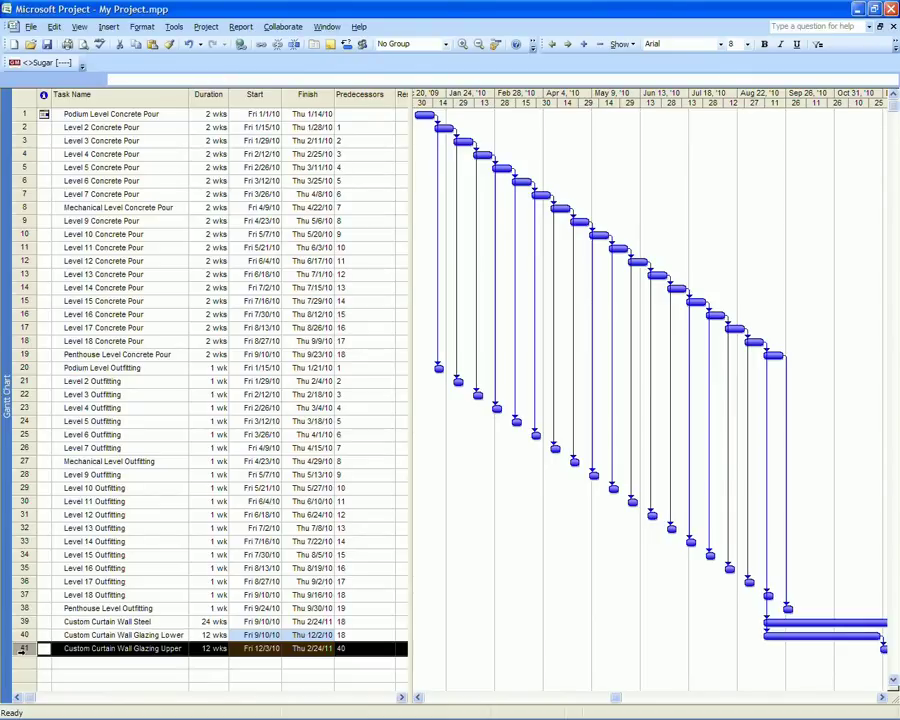
right_click(22, 648)
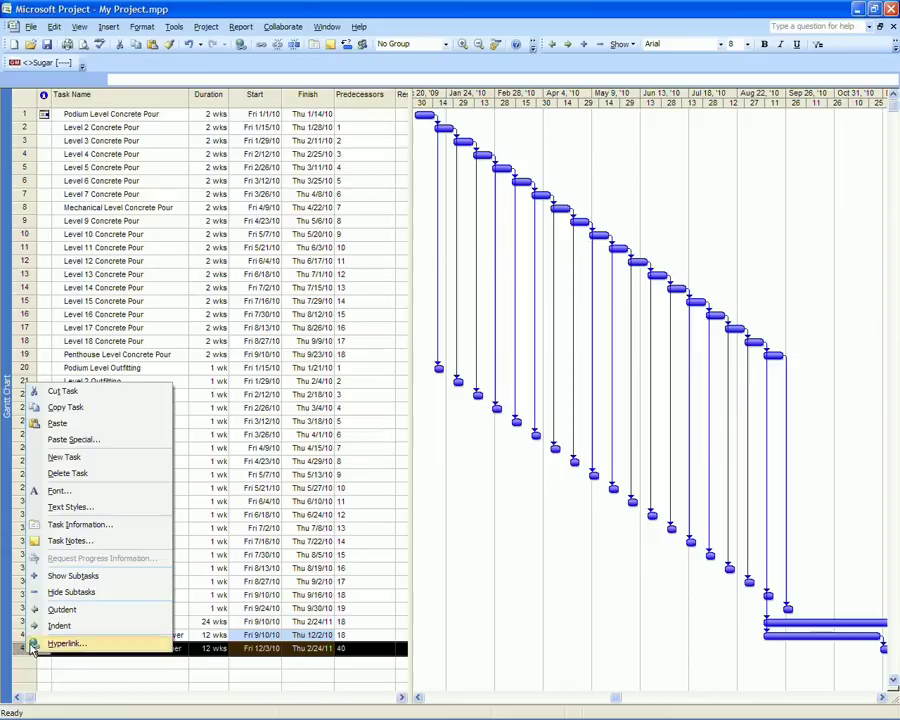
click(62, 457)
scroll(80, 528, down, 1)
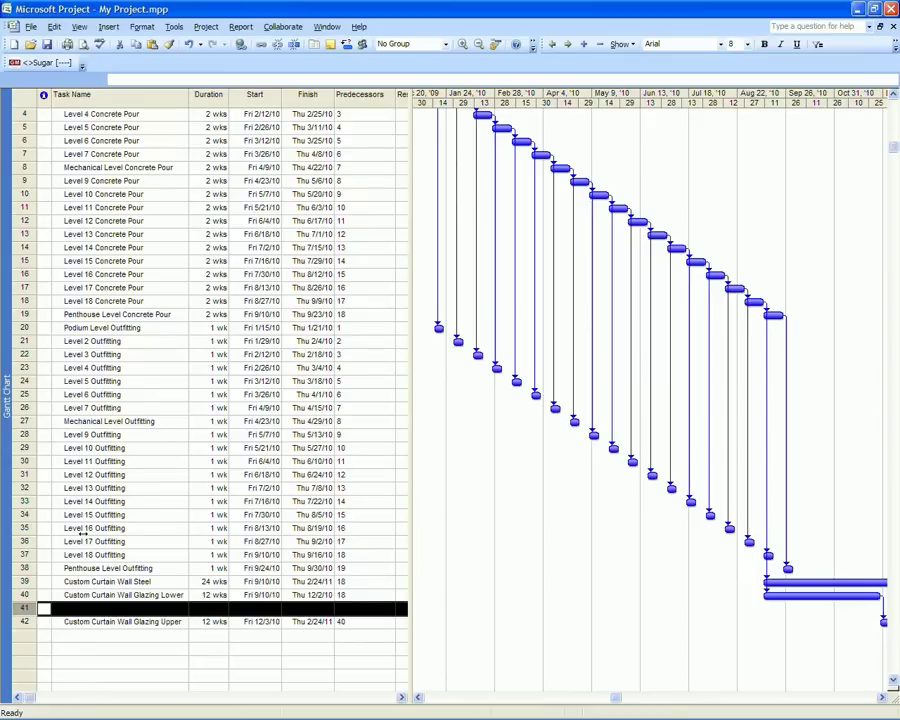
right_click(22, 608)
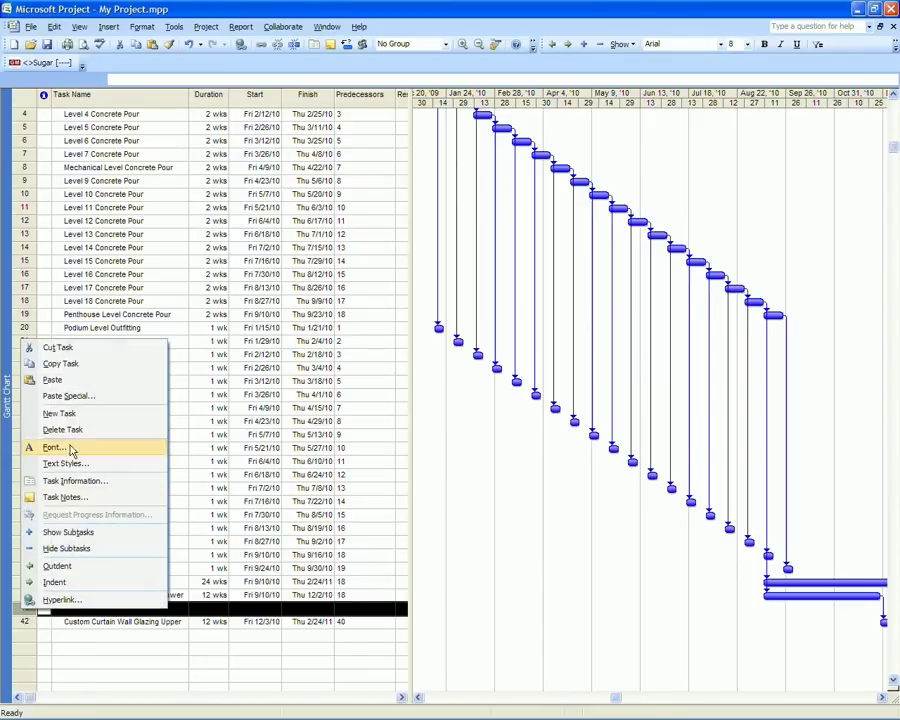
click(63, 418)
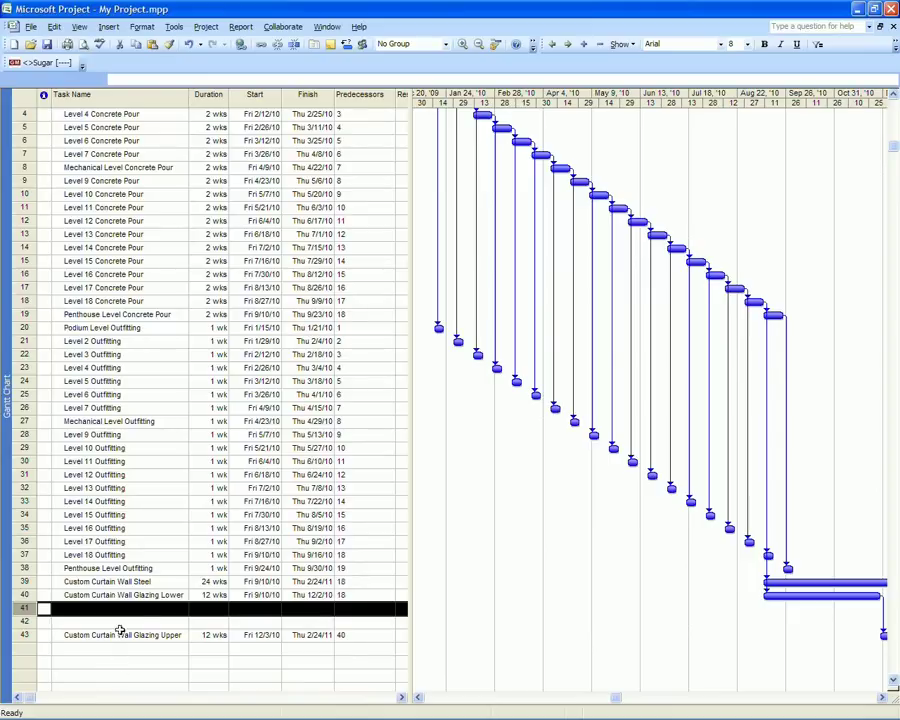
click(175, 594)
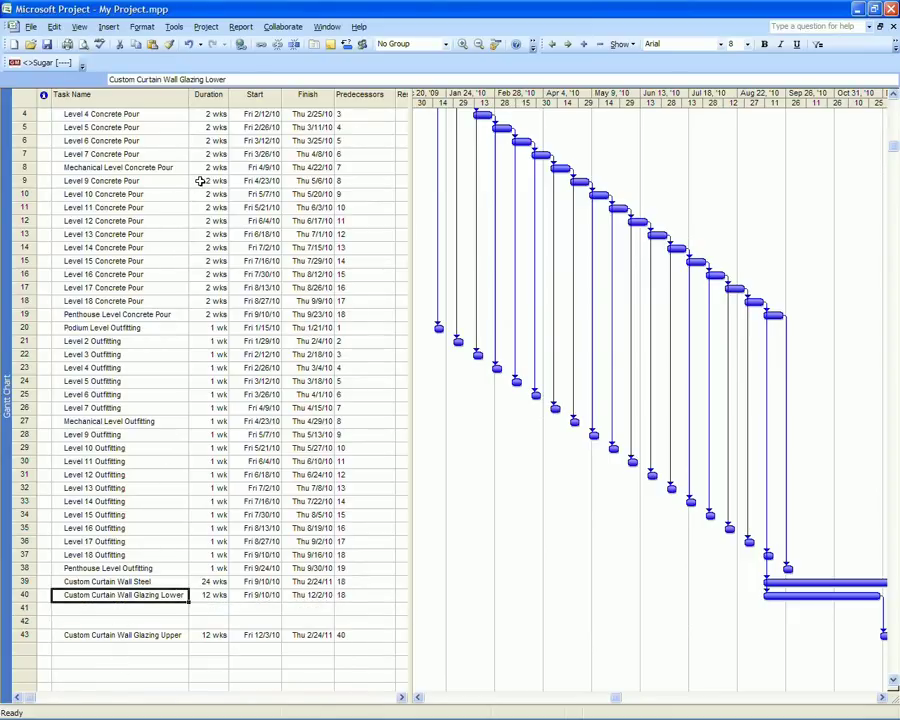
- Rename task 40 as Custom Curtain Wall Glazing Lower1 and fill its name down into the two blank rows below
click(239, 79)
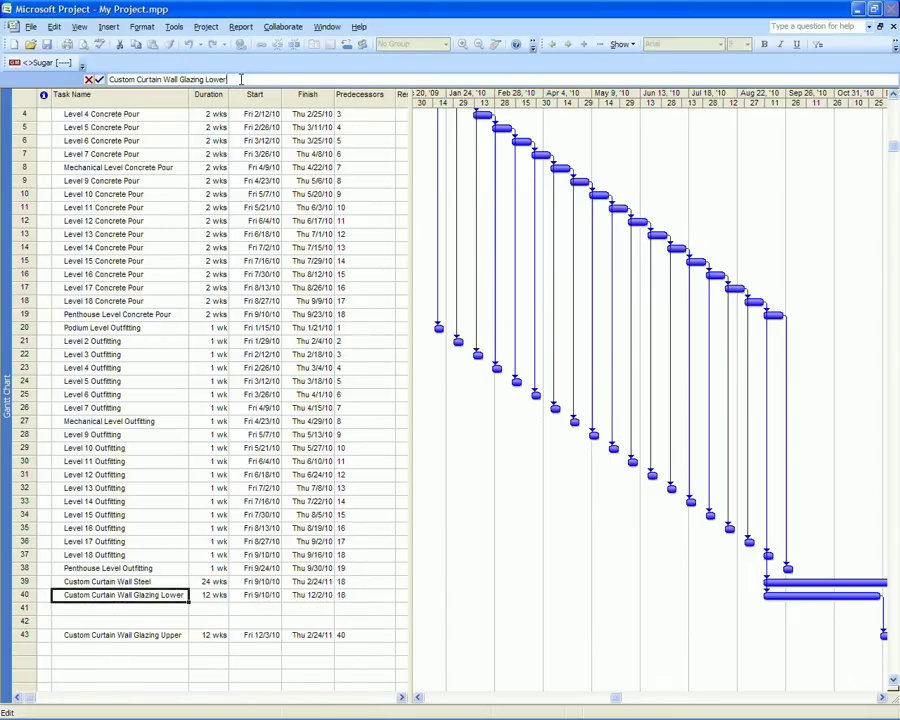
text(1)
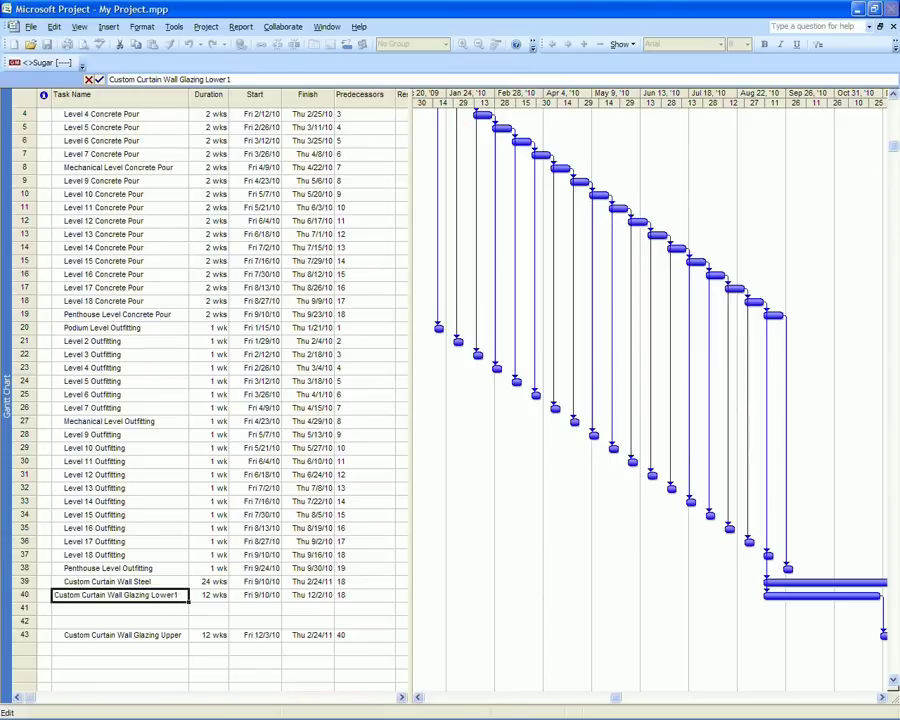
key(Return)
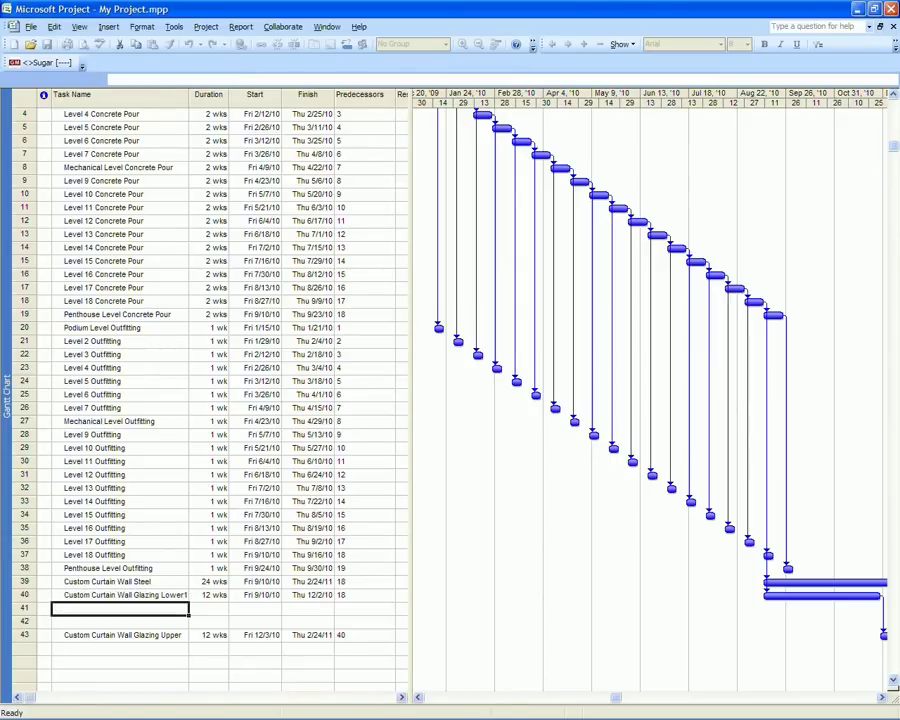
click(182, 598)
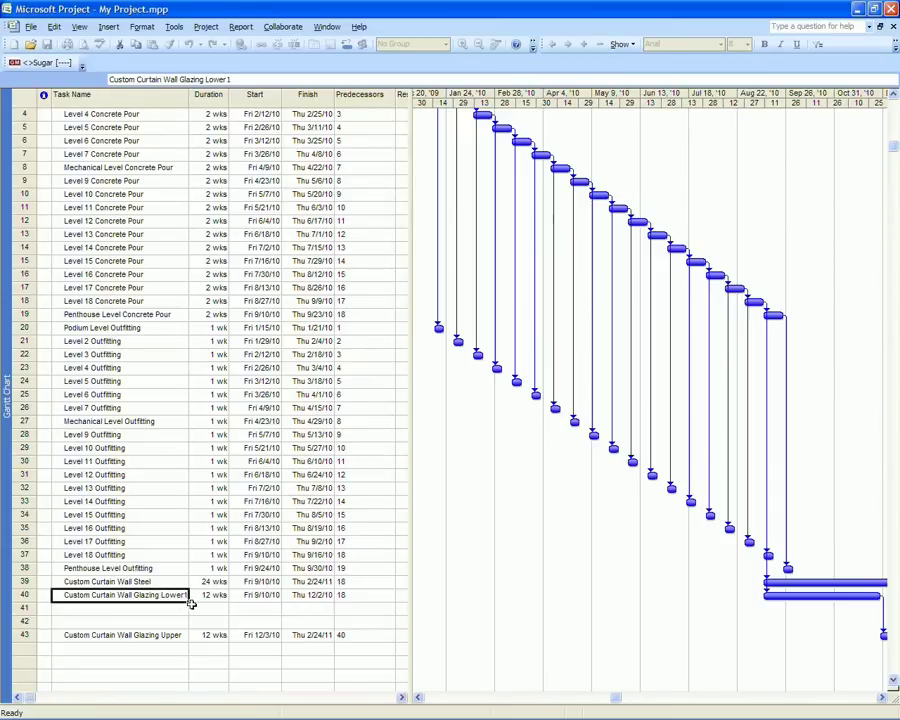
drag(186, 604, 185, 623)
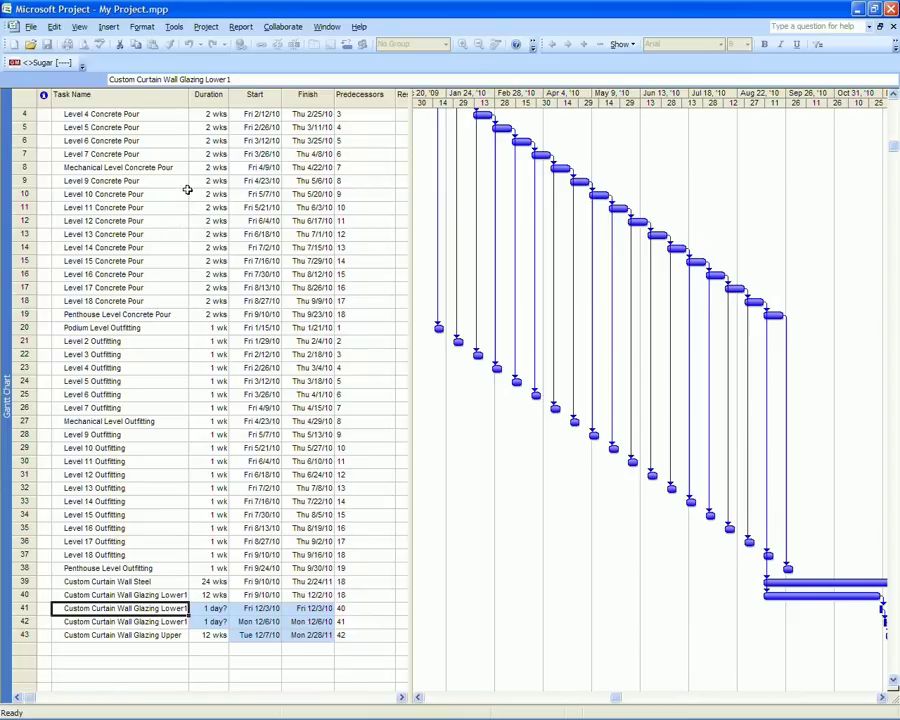
- Rename both copied tasks in rows 41 and 42 as Custom Curtain Wall Glazing Lower2
click(249, 79)
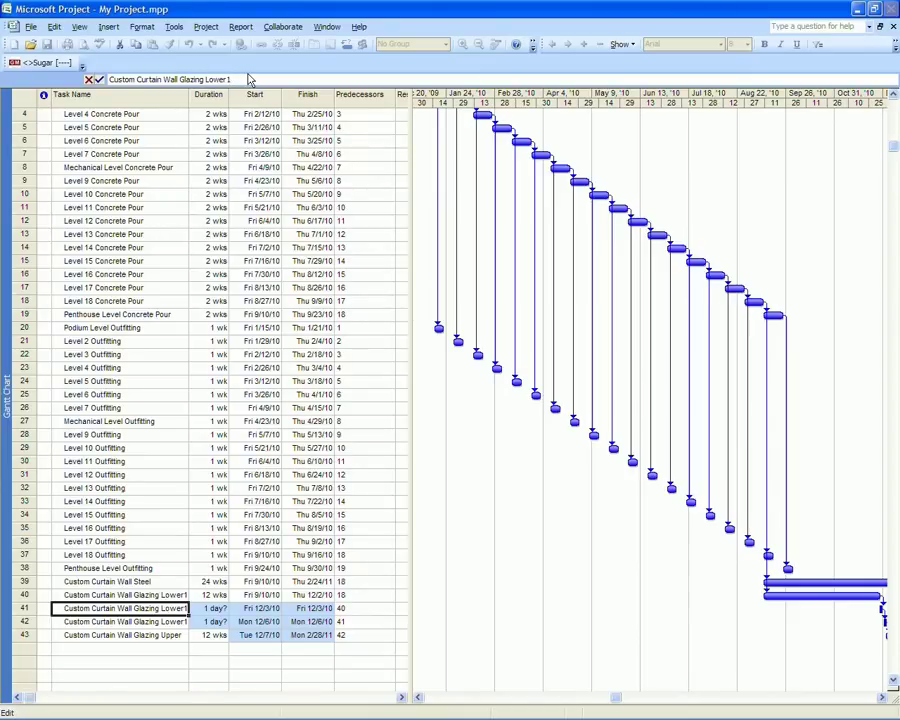
key(BackSpace)
text(2)
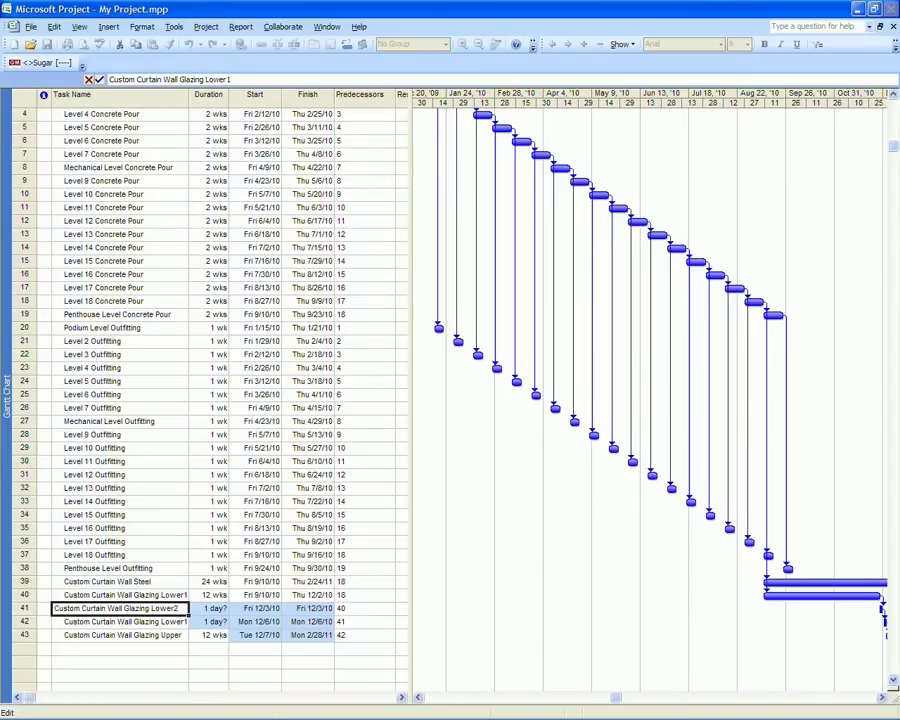
click(176, 622)
click(240, 79)
key(BackSpace)
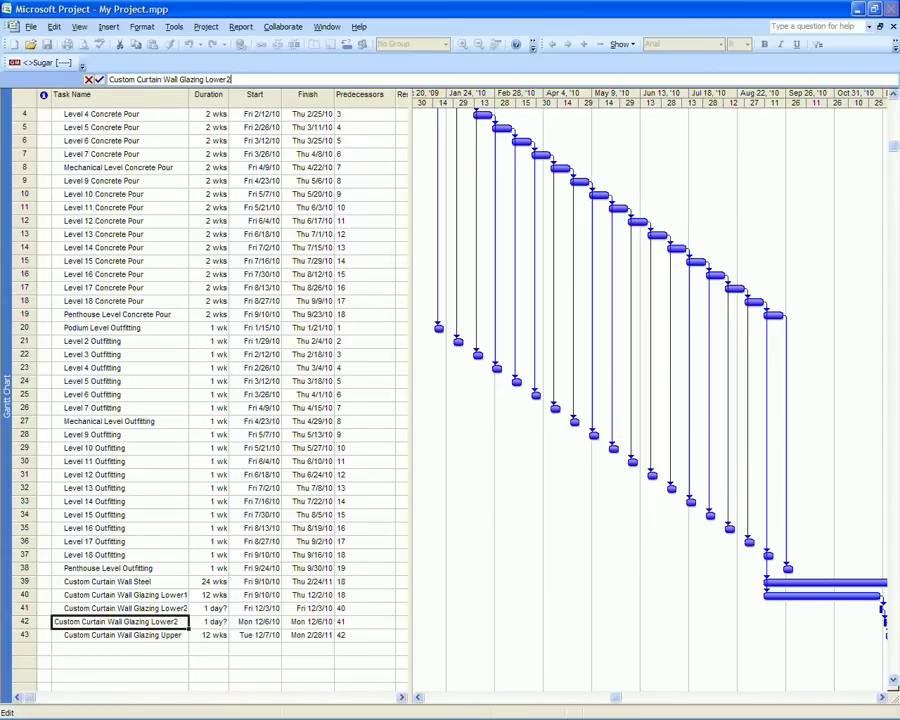
key(Return)
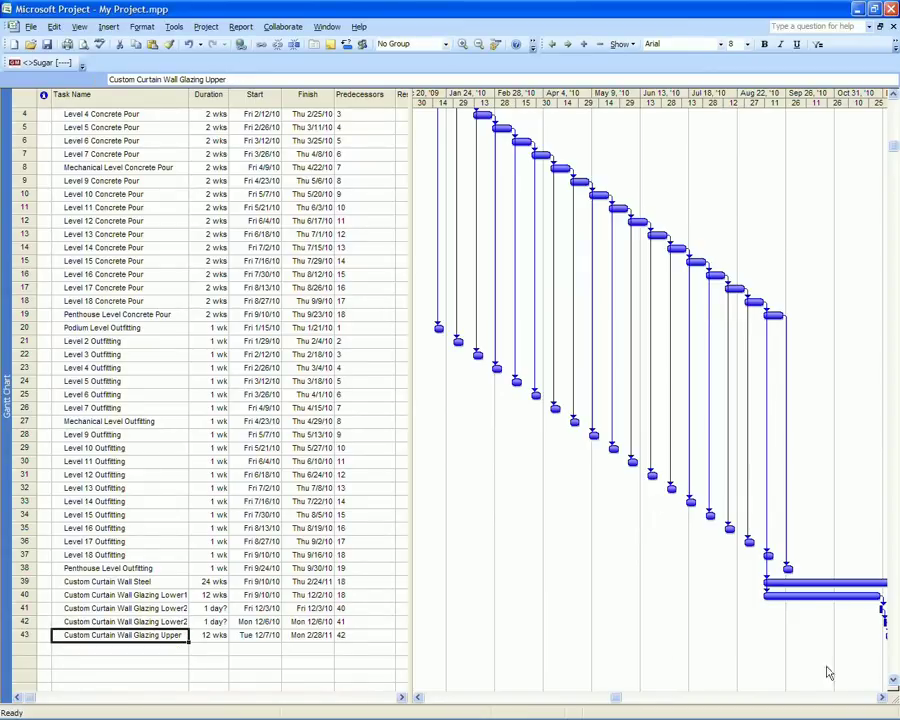
- Set the duration of Custom Curtain Wall Glazing Lower1 to 4 wks and fill it down to tasks 41 and 42
click(880, 697)
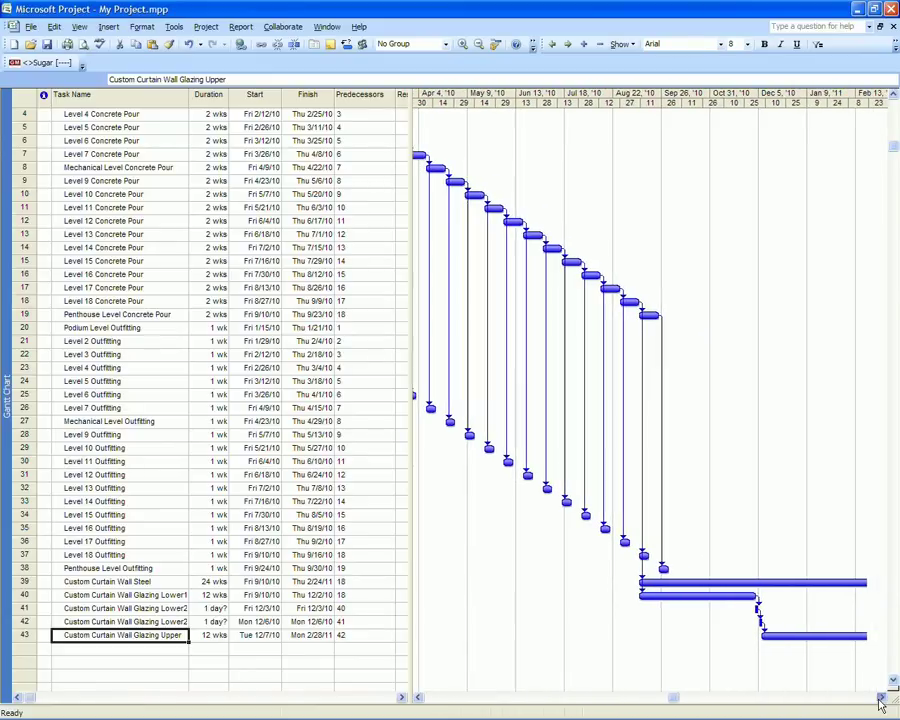
click(215, 595)
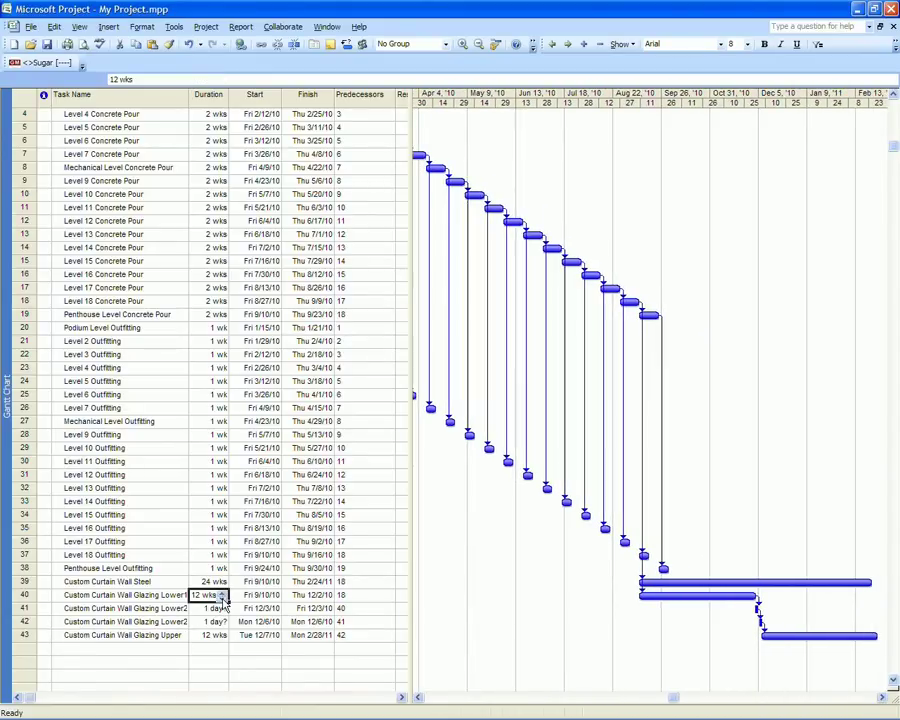
click(222, 598)
click(222, 599)
click(222, 599)
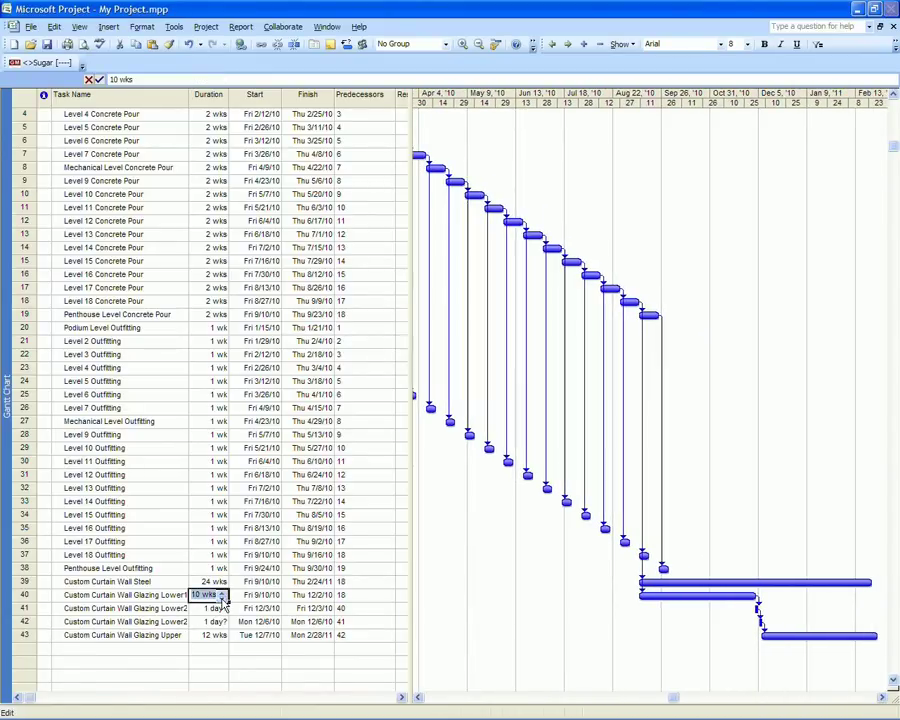
click(222, 599)
click(222, 599)
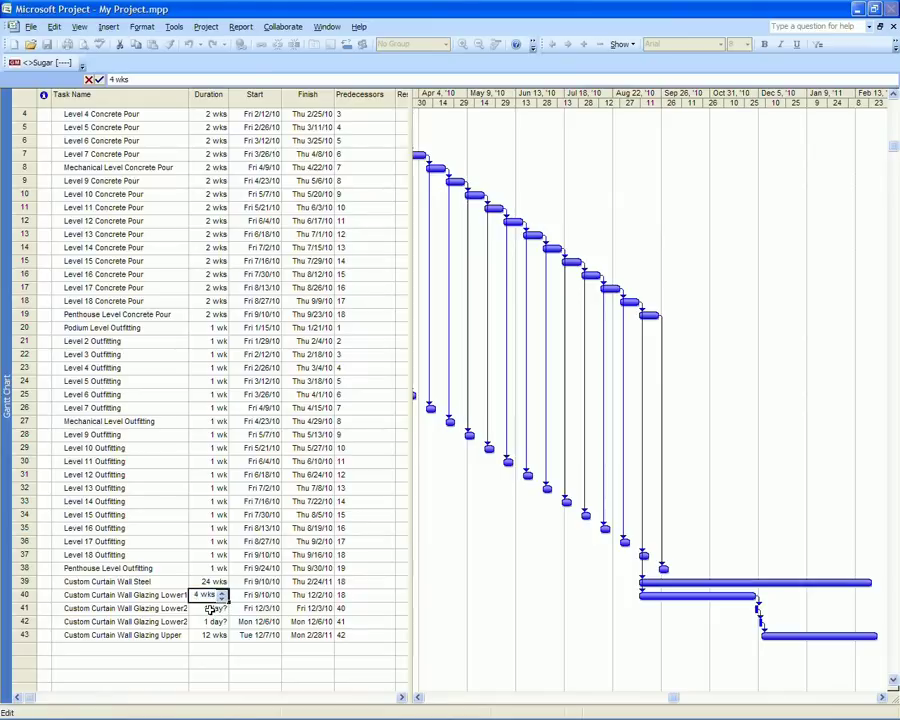
click(209, 609)
click(222, 596)
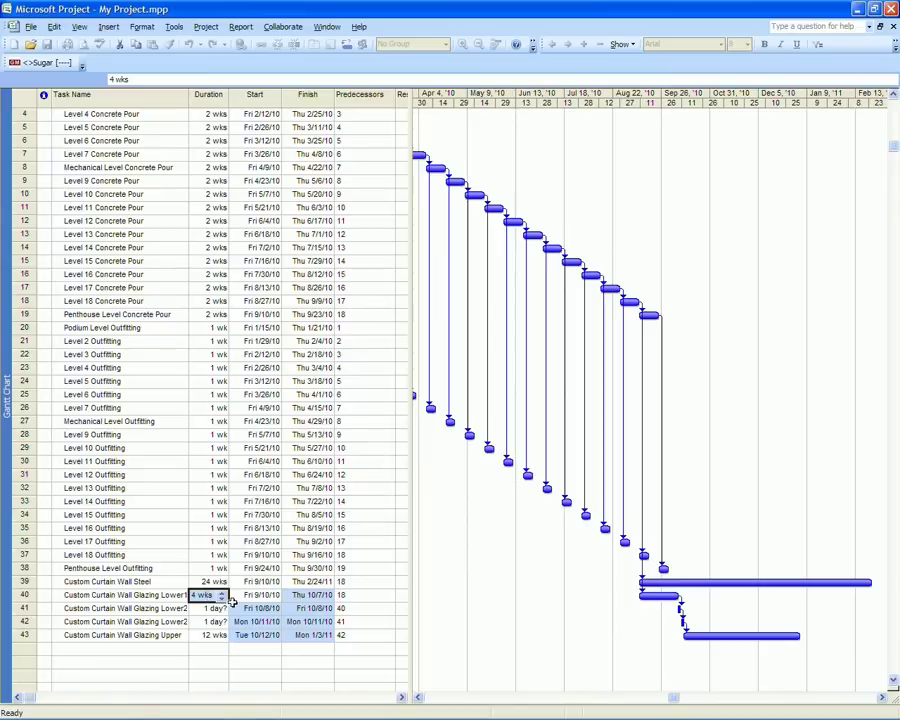
drag(229, 606, 226, 624)
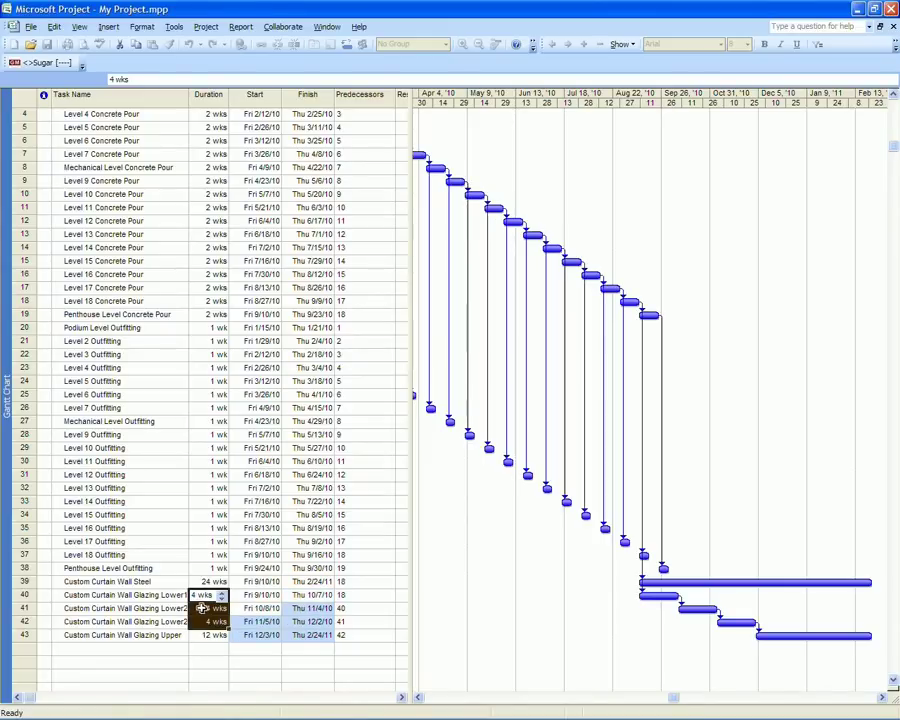
- Rename task 43 as Custom Curtain Wall Glazing Upper1 and fill its name down into the next two rows
click(150, 595)
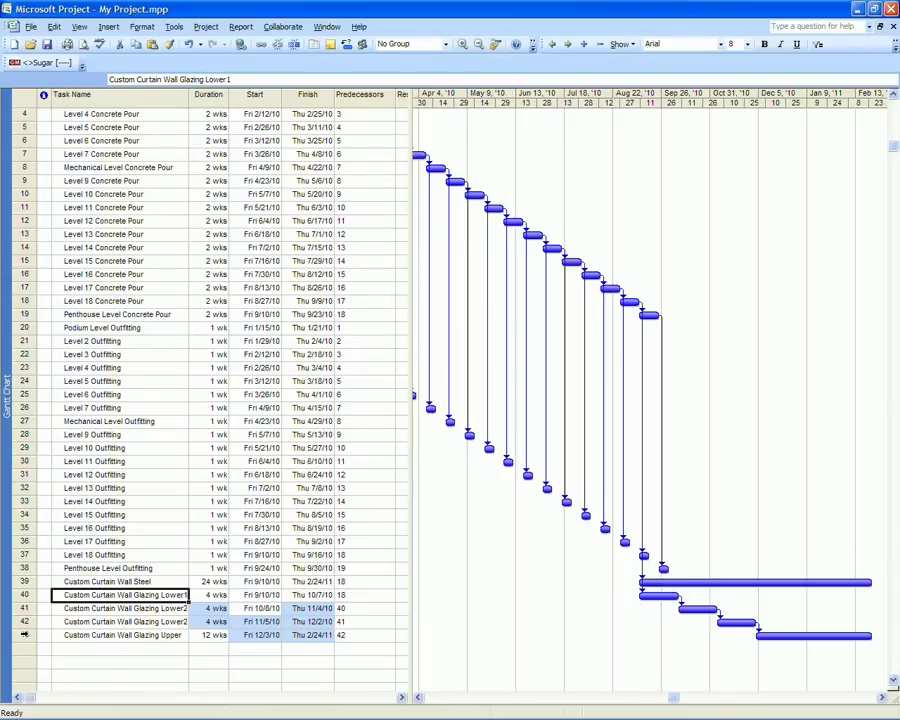
click(120, 635)
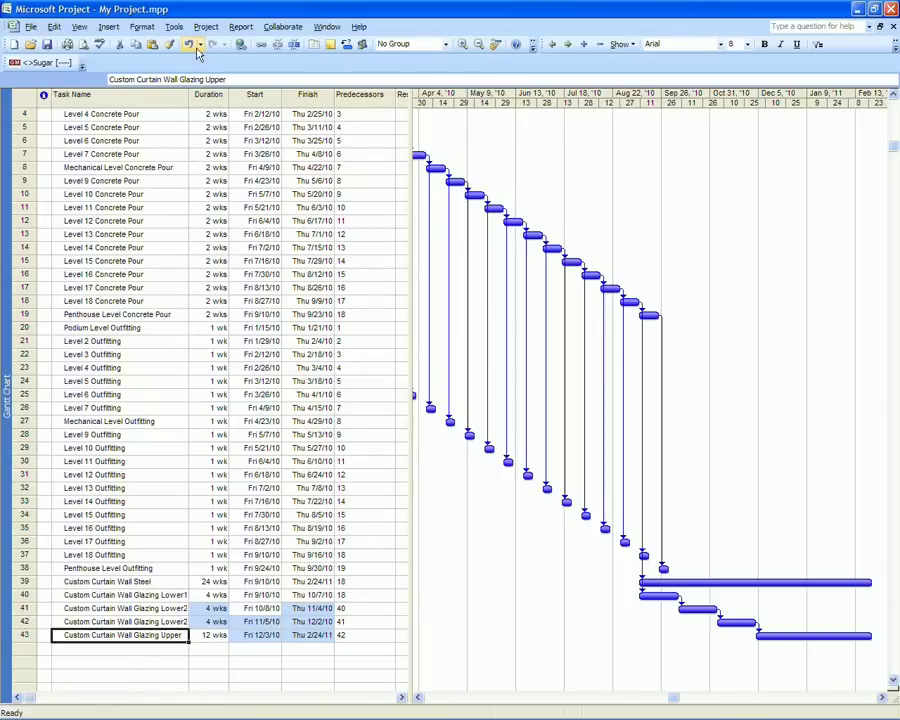
key(F2)
text(1)
key(Return)
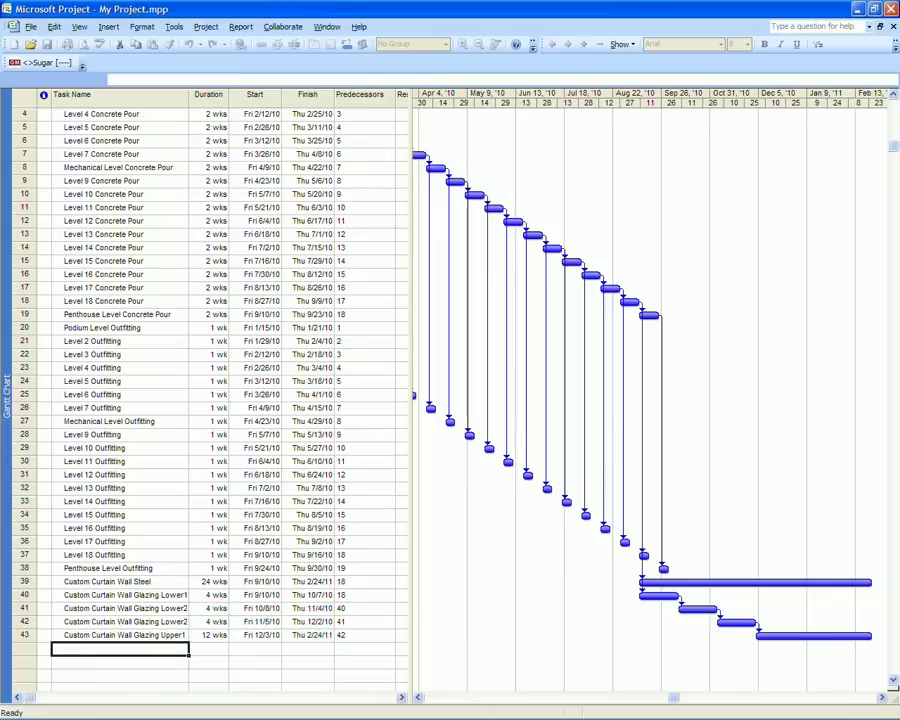
key(Up)
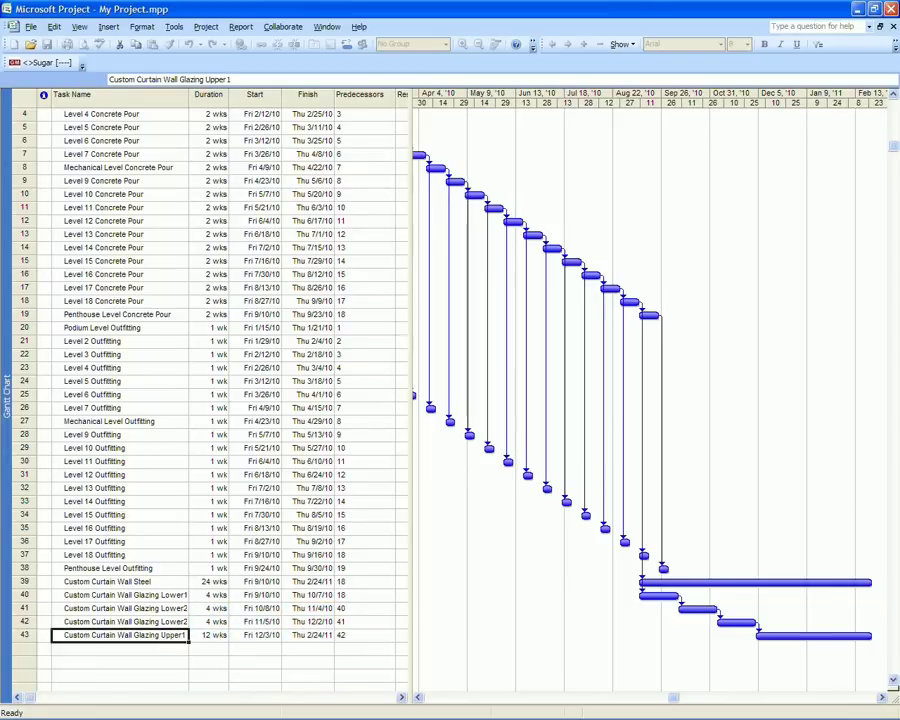
drag(188, 643, 182, 668)
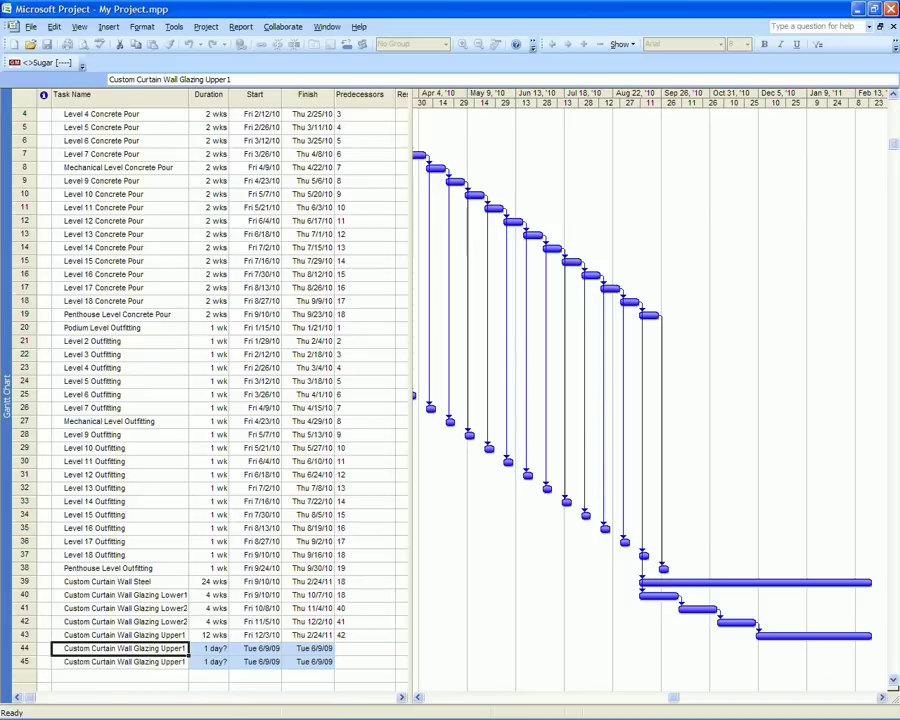
- Rename task 44 as Custom Curtain Wall Glazing Upper2 and task 45 as Custom Curtain Wall Glazing Upper3
click(263, 79)
key(BackSpace)
text(2)
key(Return)
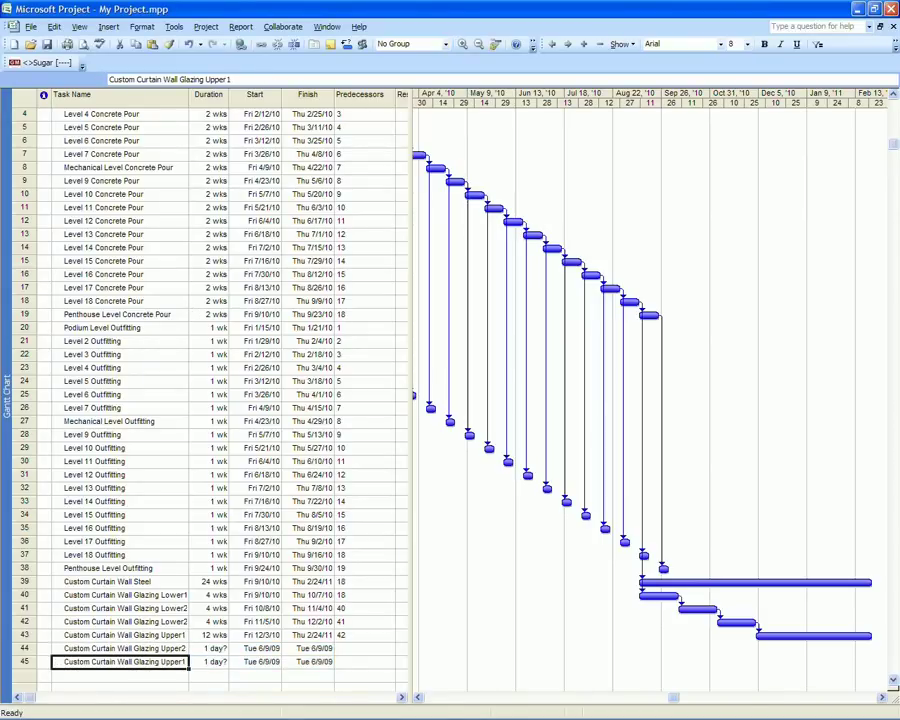
click(259, 78)
key(BackSpace)
text(3)
key(Return)
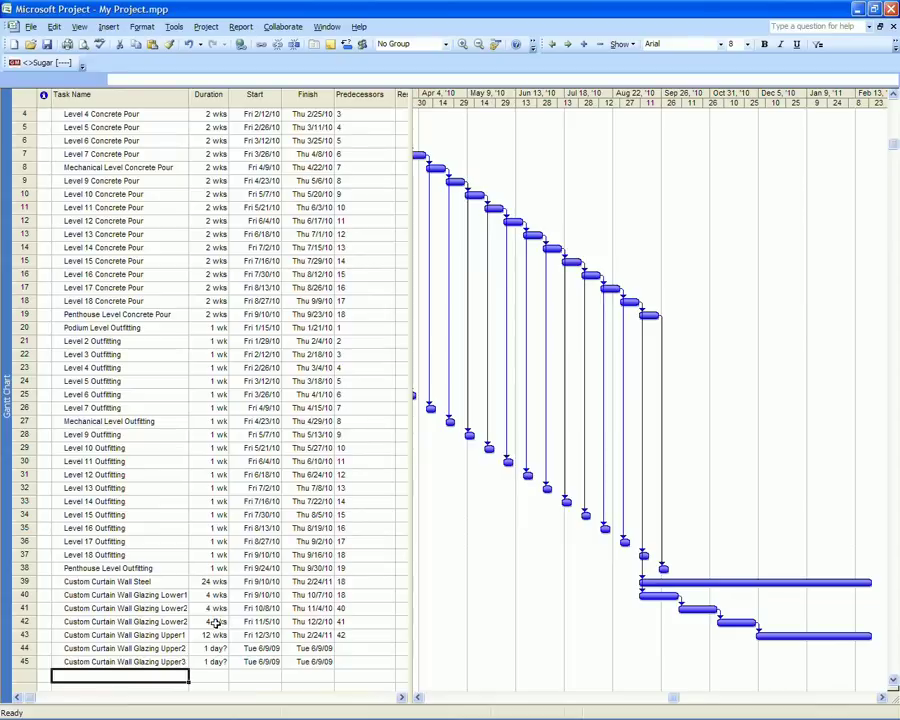
- Fill the 4 wks duration down to the three upper glazing tasks and set predecessor 43 for Upper2 and 44 for Upper3
click(222, 621)
drag(224, 627, 224, 662)
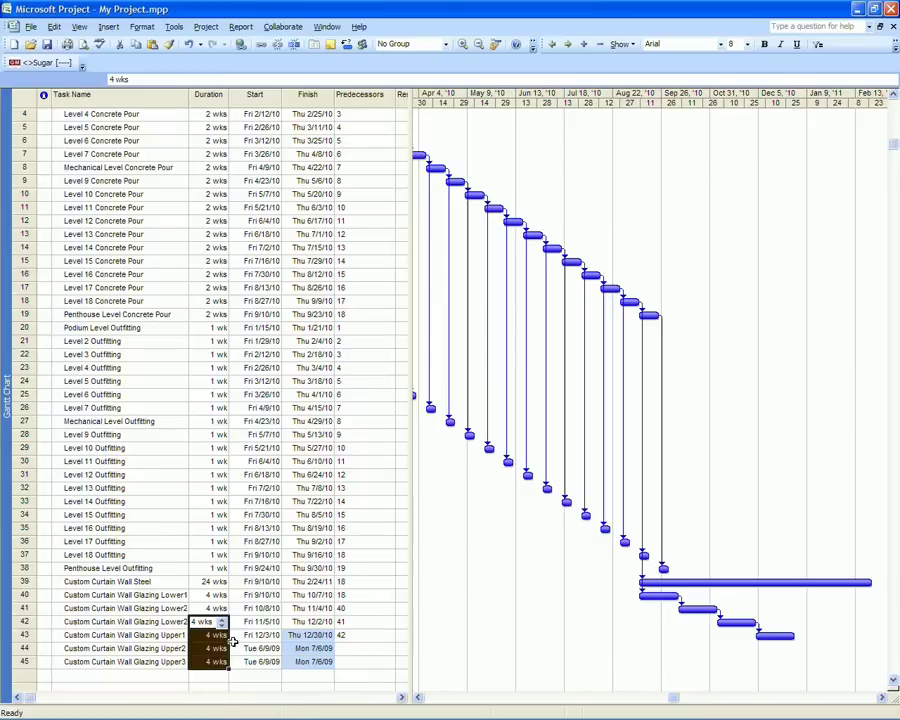
click(356, 648)
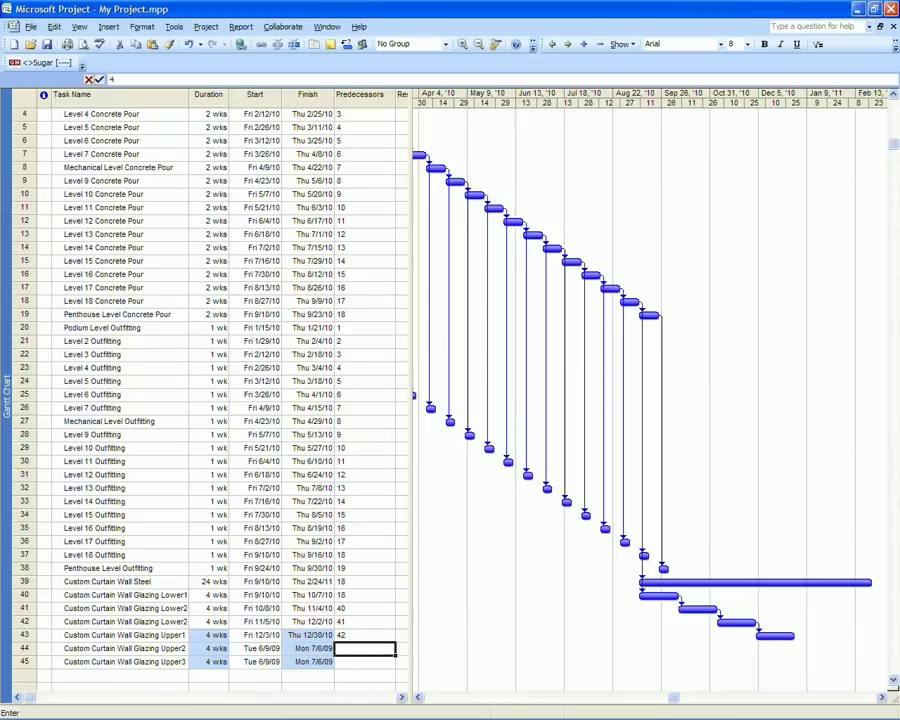
text(43)
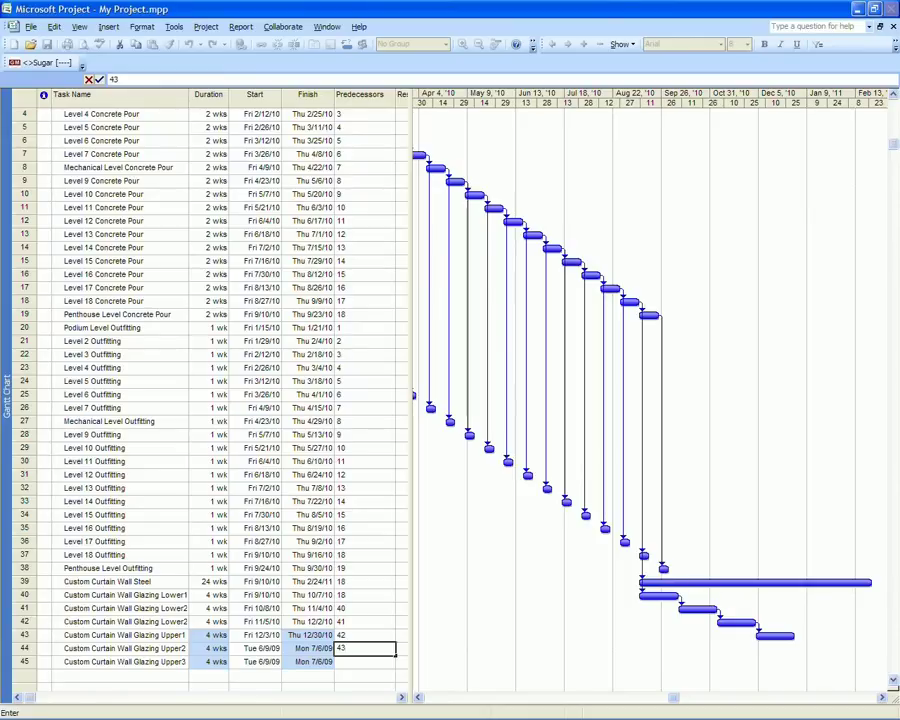
key(Return)
text(44)
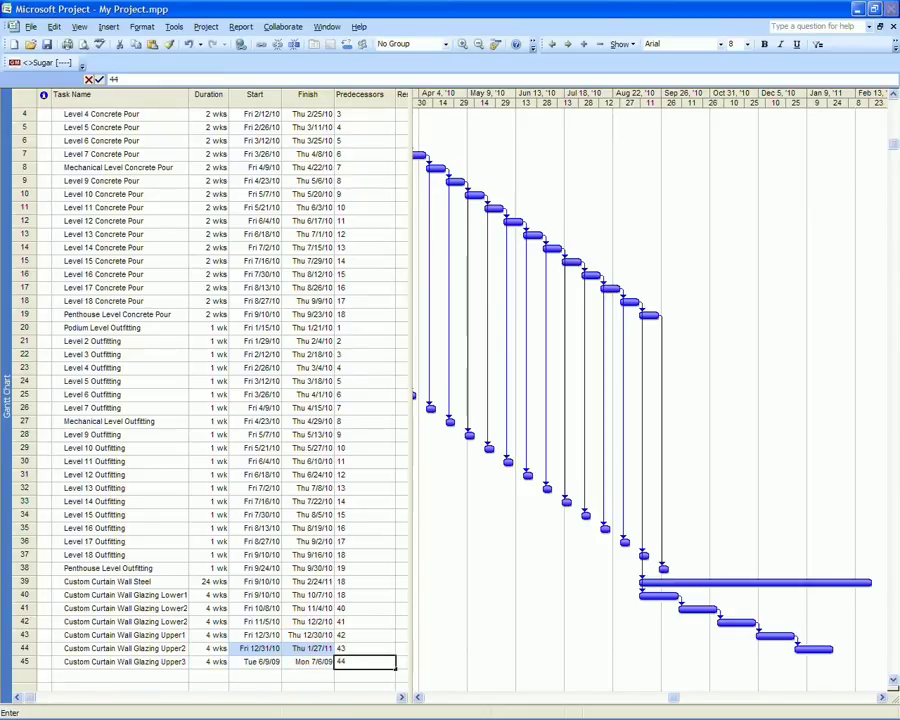
key(Return)
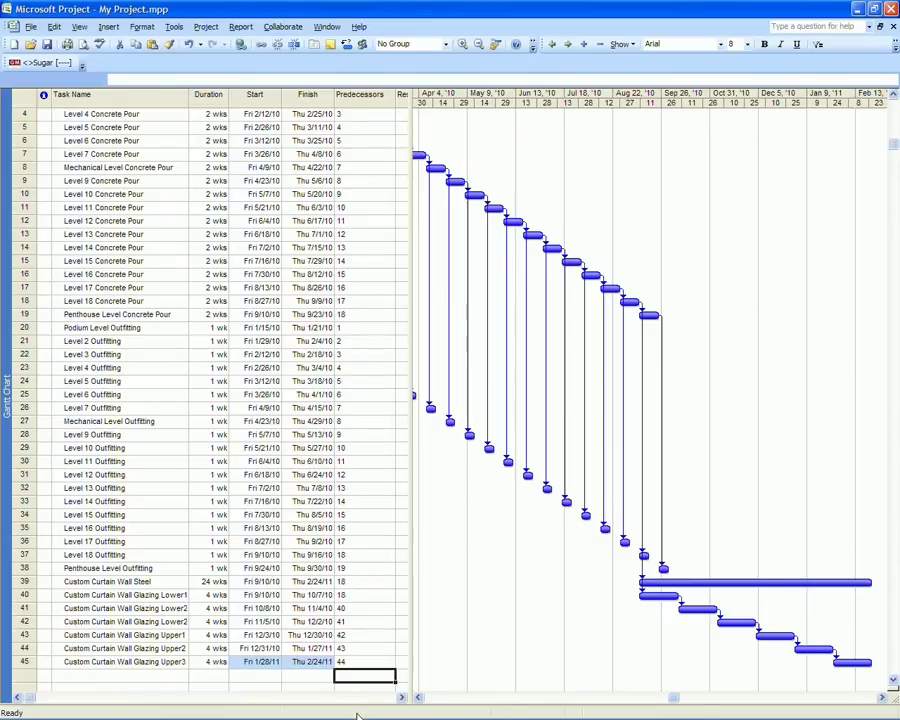
- Switch to Digital Project and synchronize the My Project activities with the edited schedule
mouse_move(352, 715)
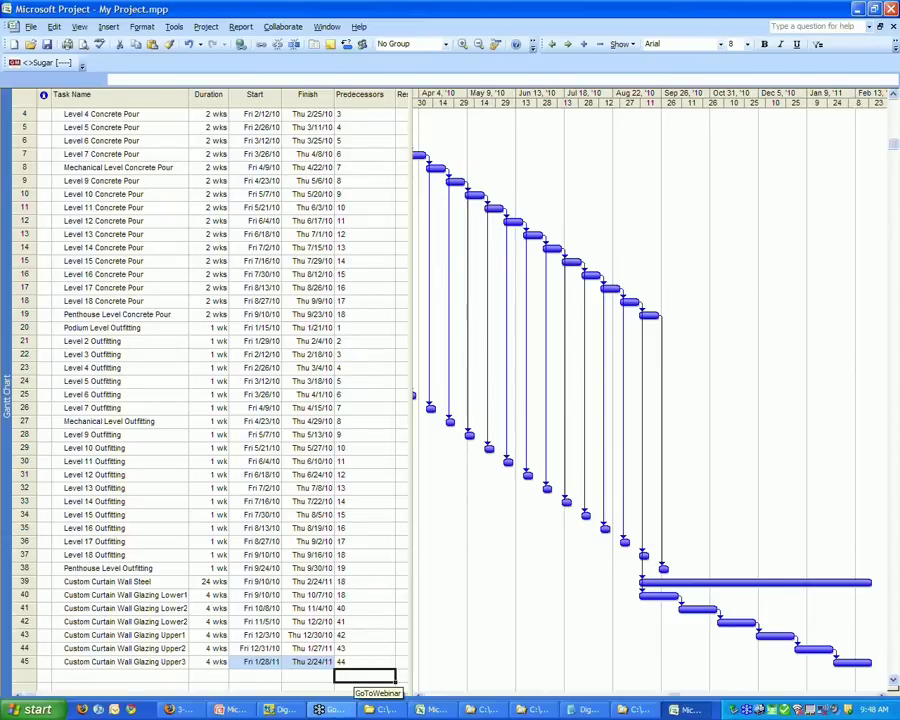
click(288, 711)
middle_drag(347, 383, 340, 336)
scroll(339, 336, up, 7)
scroll(338, 336, up, 15)
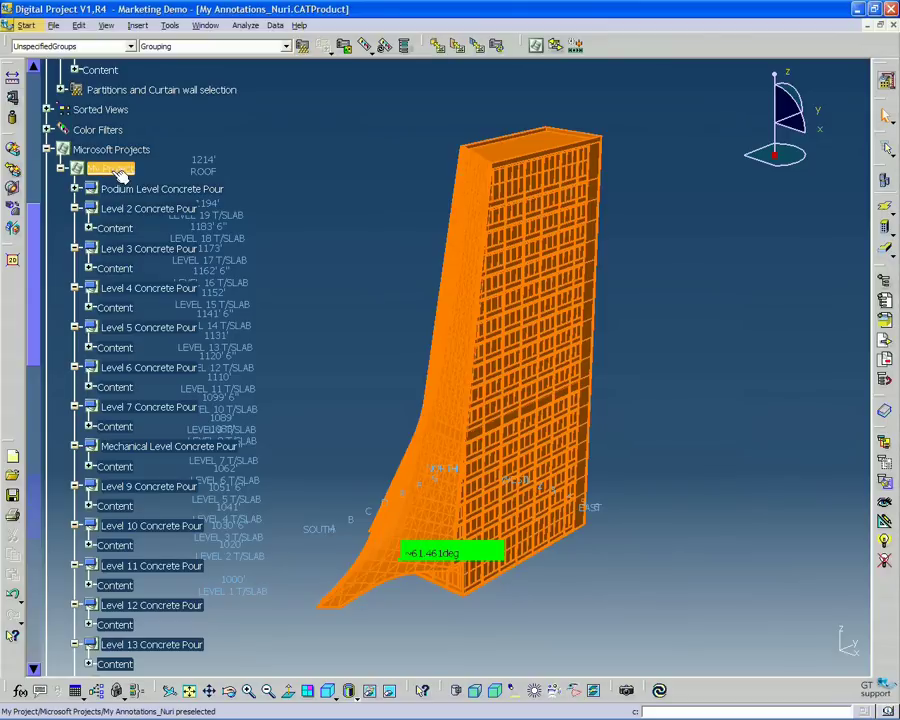
click(556, 46)
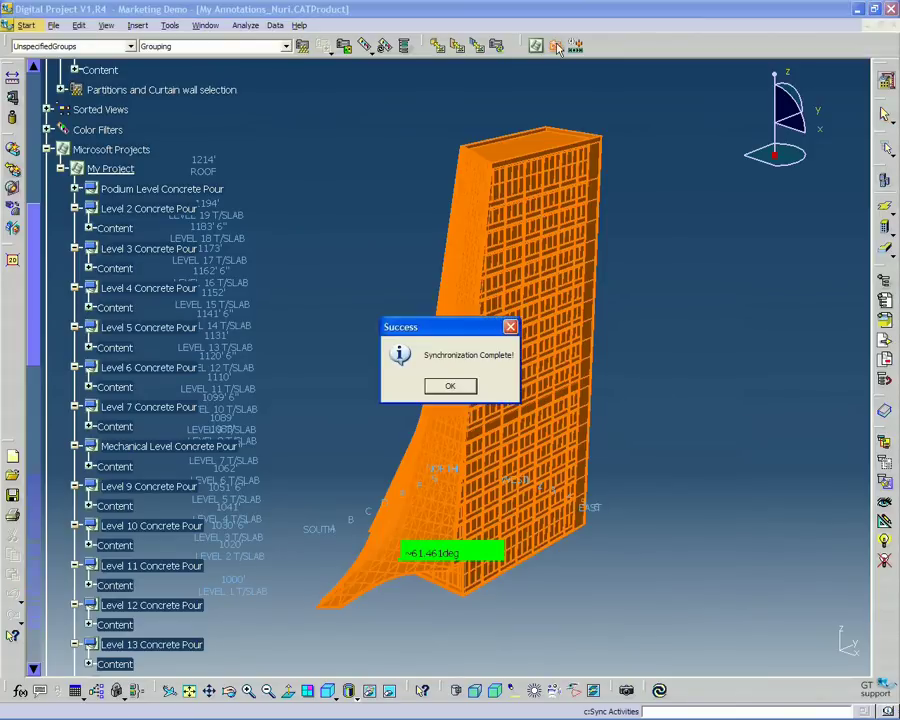
click(449, 387)
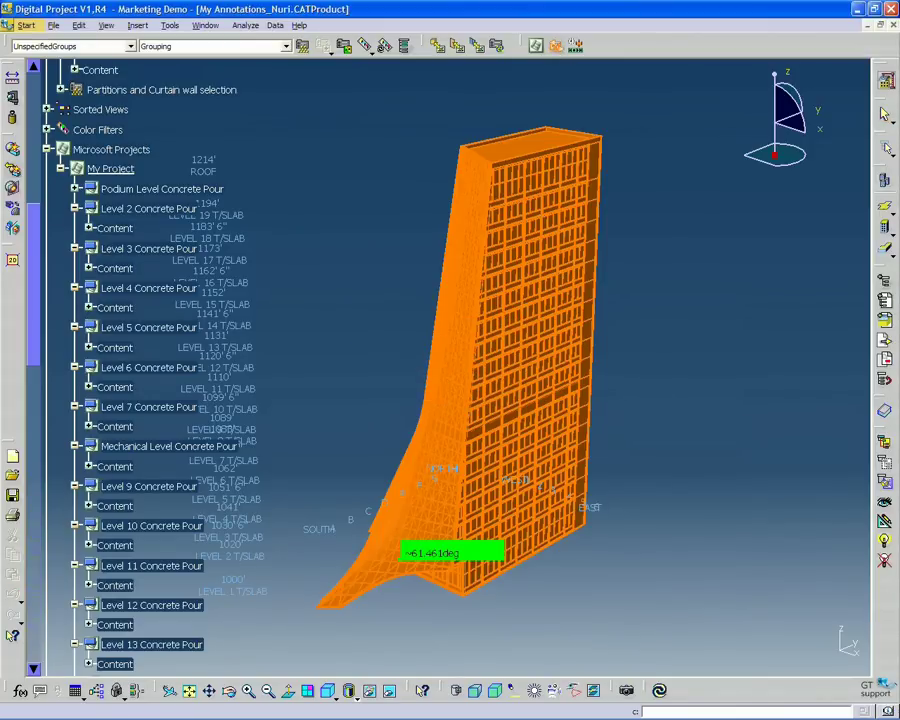
- Examine the curtain wall glazing tasks at the end of the My Project tree and select the second Lower2 task
scroll(150, 365, down, 1)
scroll(150, 365, down, 15)
scroll(124, 456, down, 3)
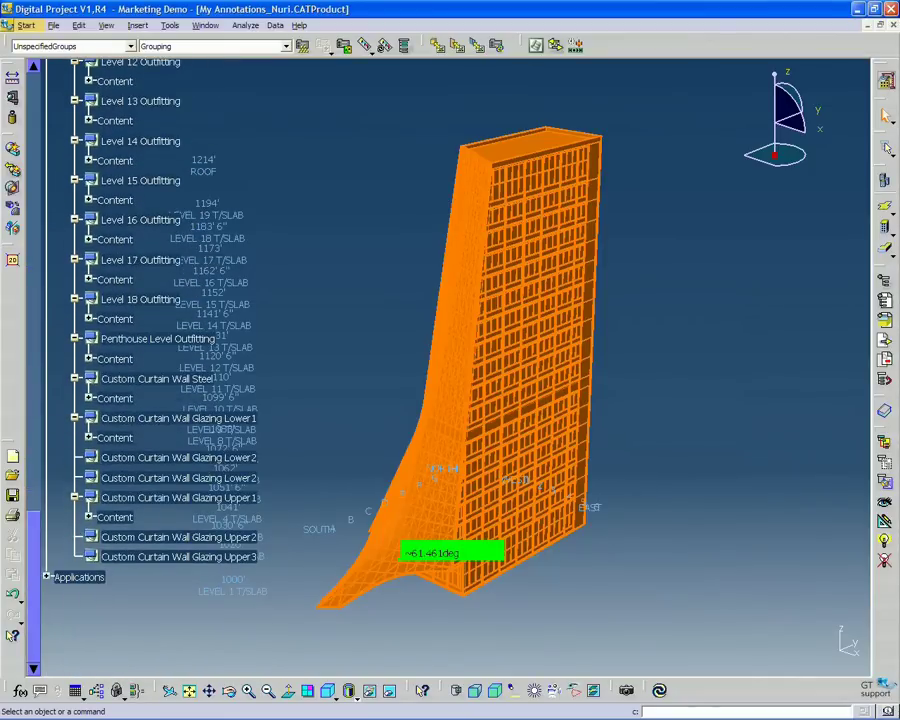
middle_drag(463, 438, 643, 391)
middle_drag(320, 417, 285, 467)
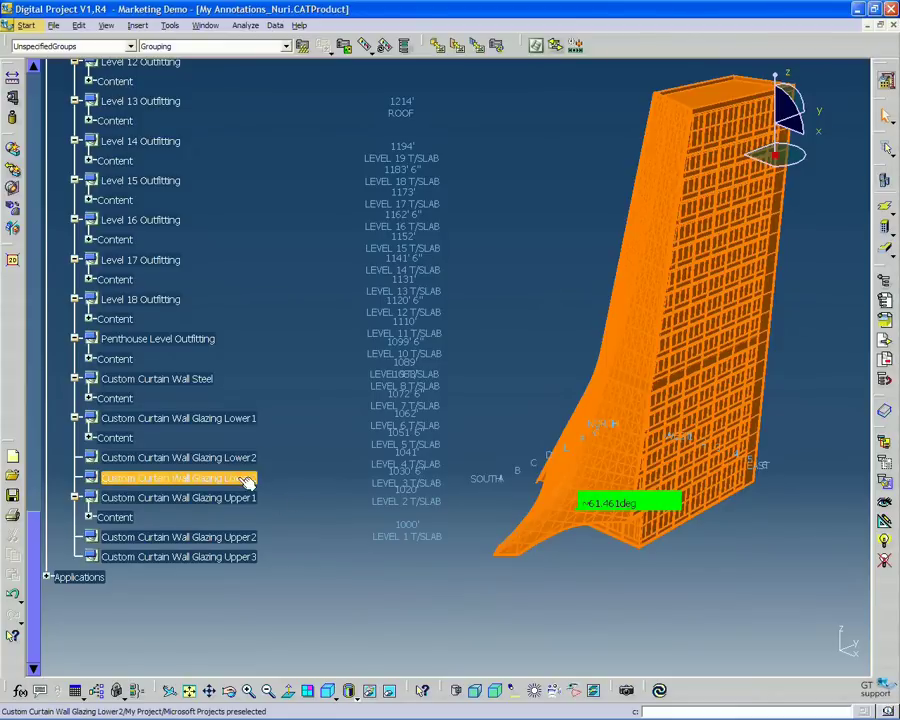
click(245, 478)
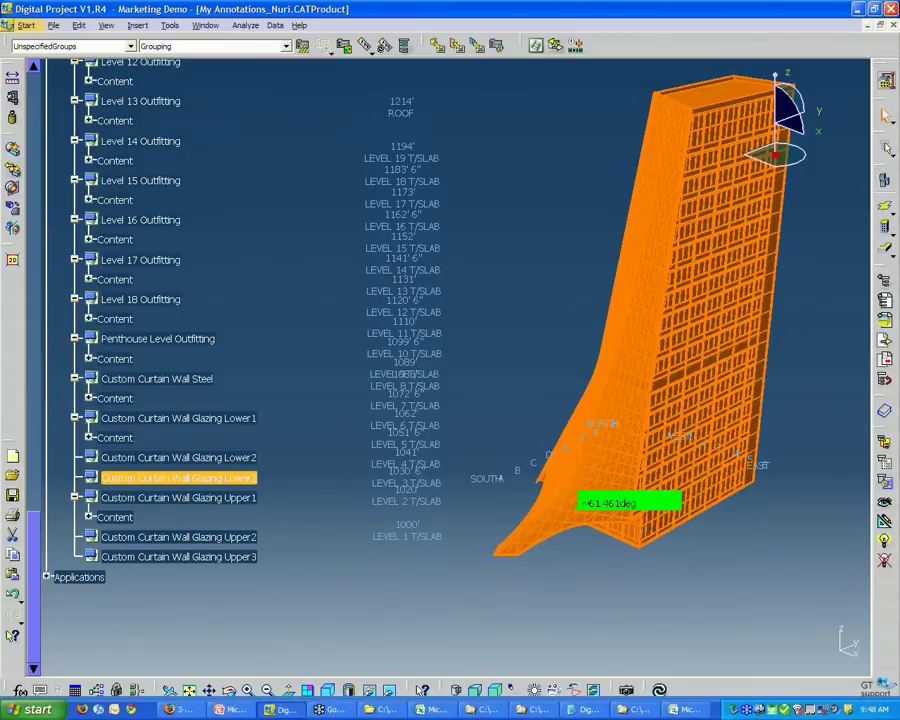
- Switch to Microsoft Project and rename task 42 as Custom Curtain Wall Glazing Lower3
click(687, 711)
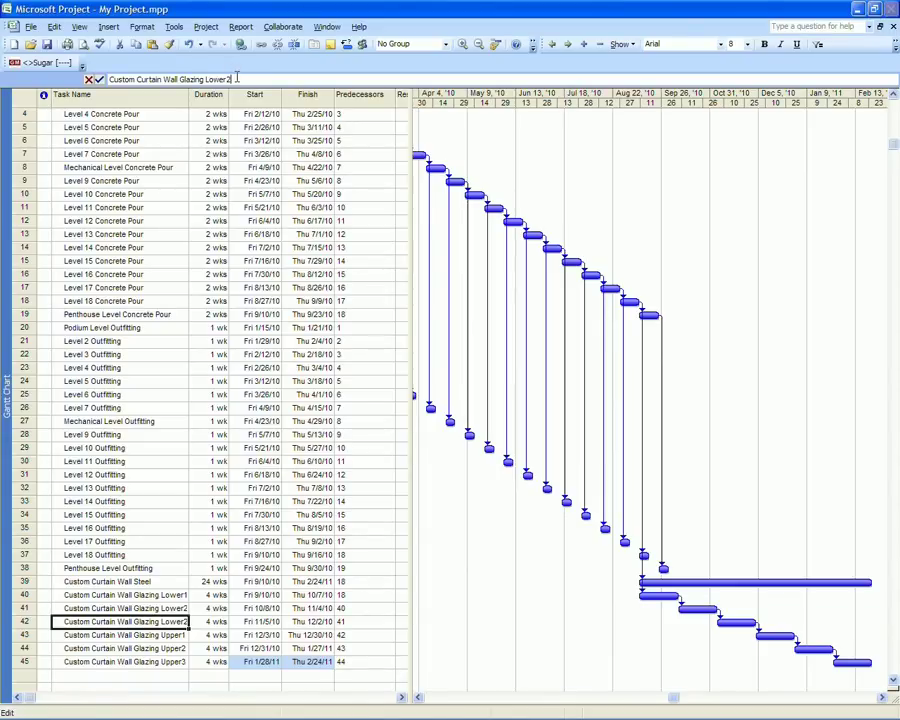
click(231, 78)
key(BackSpace)
text(3)
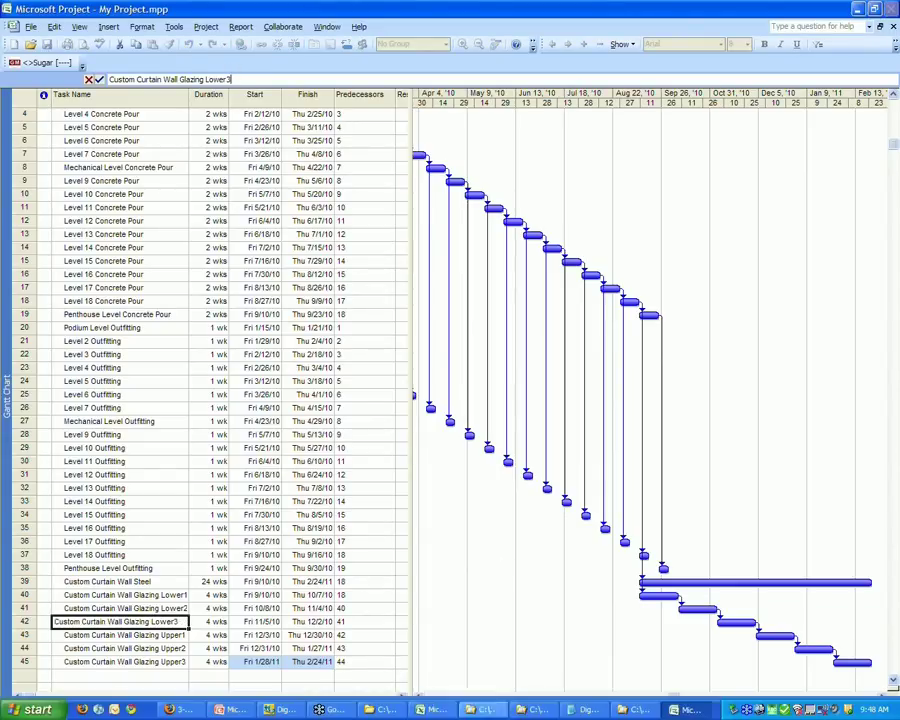
- Switch to Digital Project and synchronize the project activities with the renamed schedule task
click(283, 711)
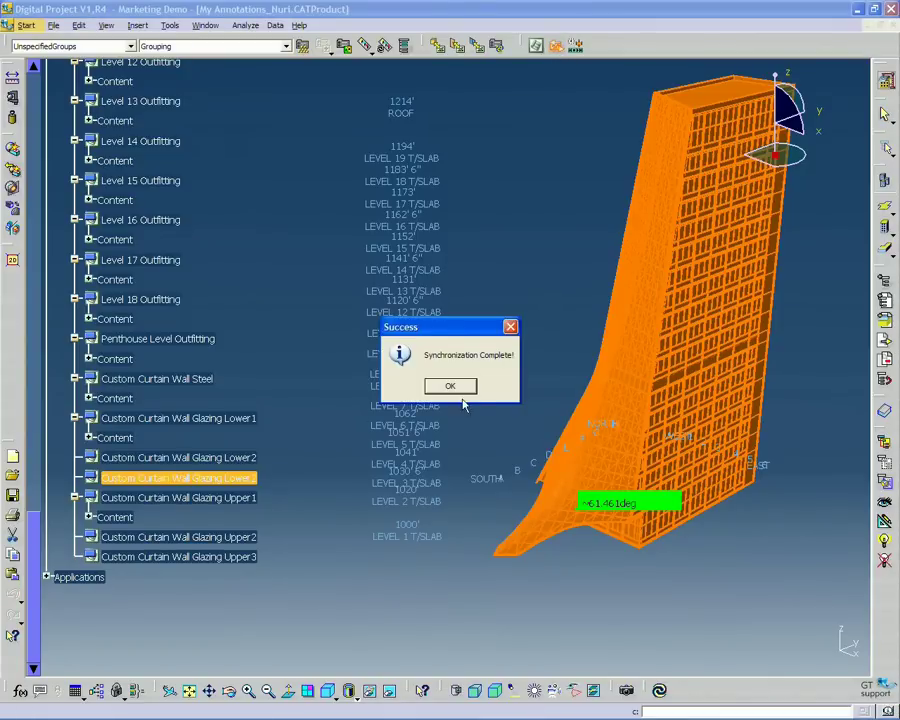
click(459, 384)
click(281, 490)
- Examine the lower curtain wall glazing tasks in the tree and expand the content of Custom Curtain Wall Glazing Lower1
click(215, 418)
click(220, 457)
ctrl+click(215, 418)
scroll(289, 385, up, 2)
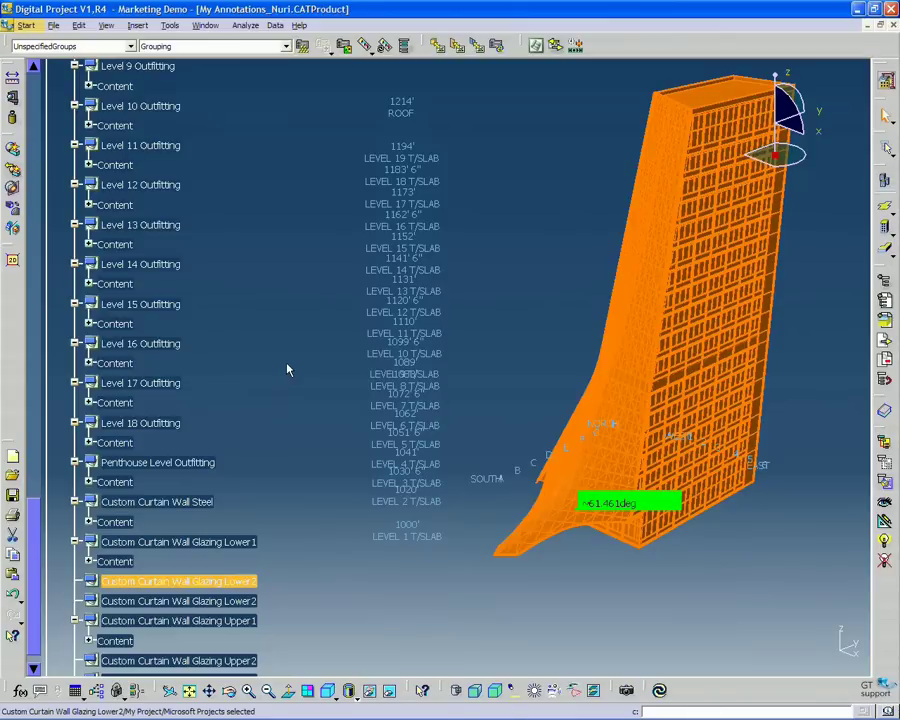
scroll(287, 370, up, 2)
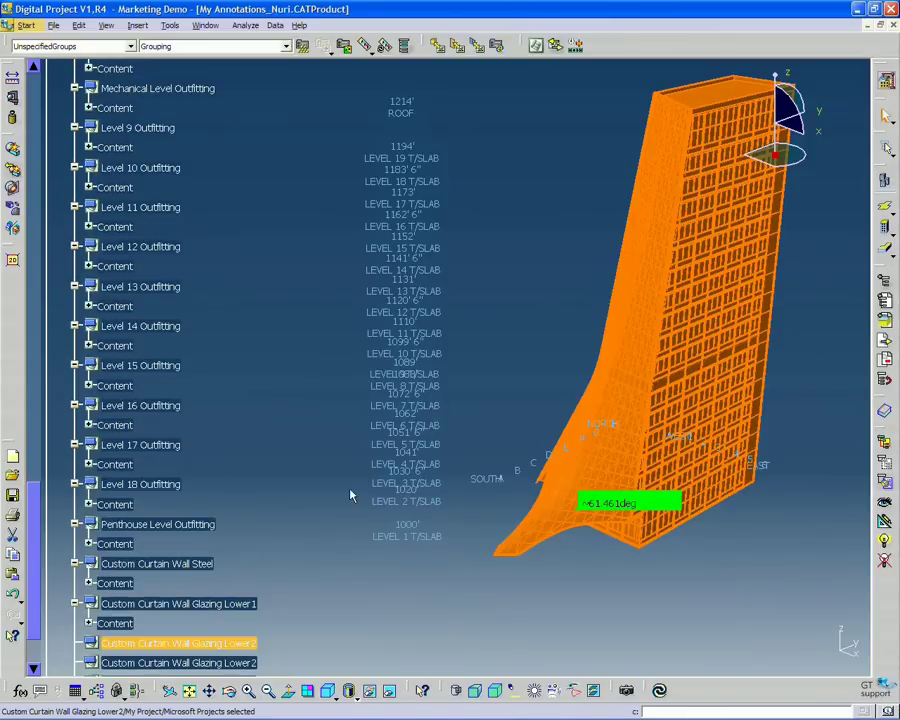
click(210, 645)
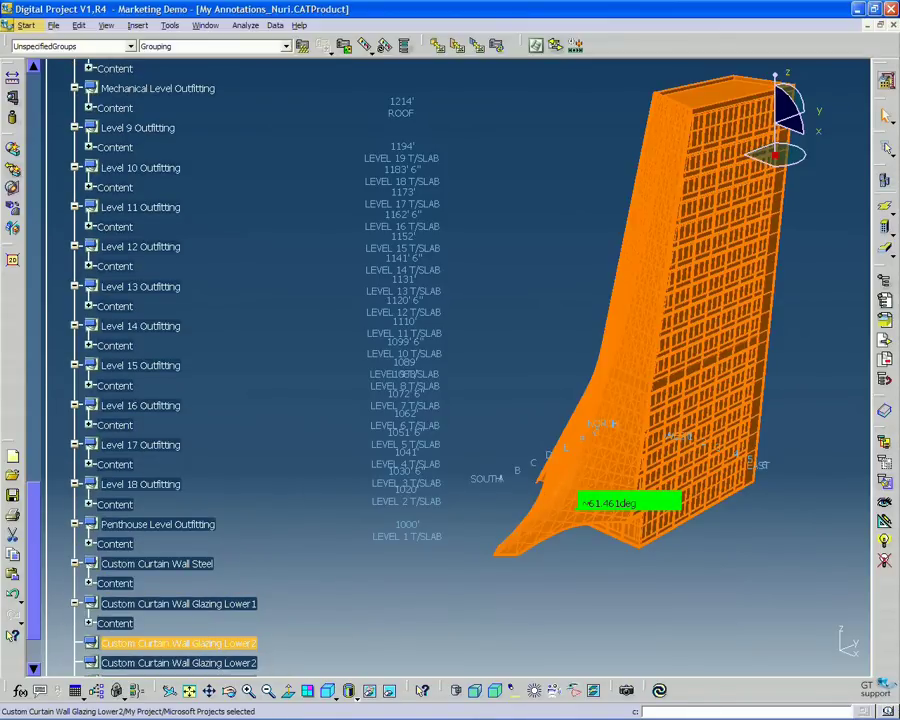
click(89, 623)
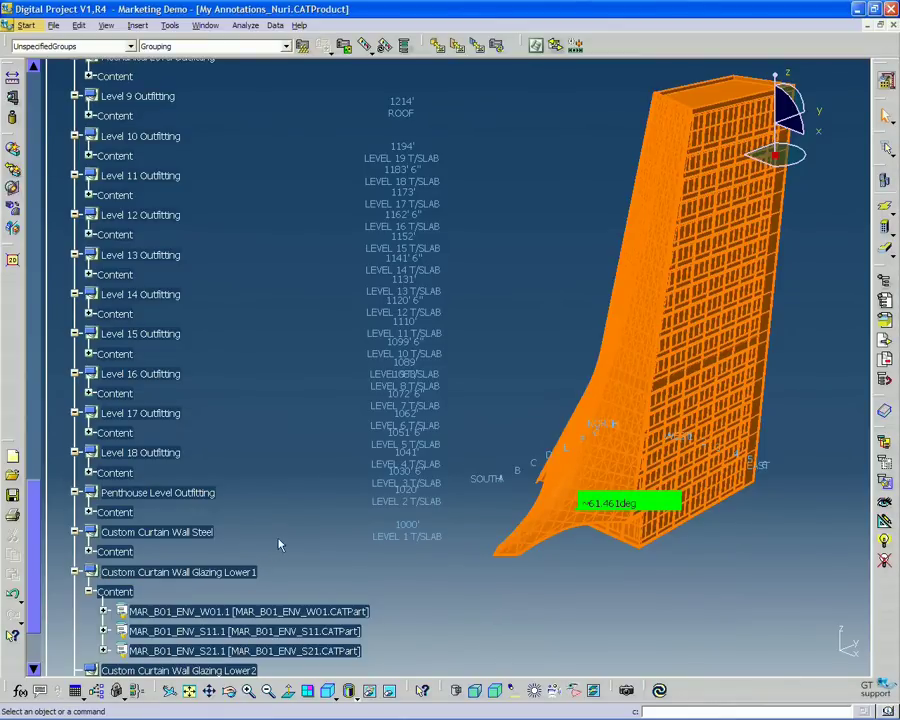
scroll(269, 469, down, 1)
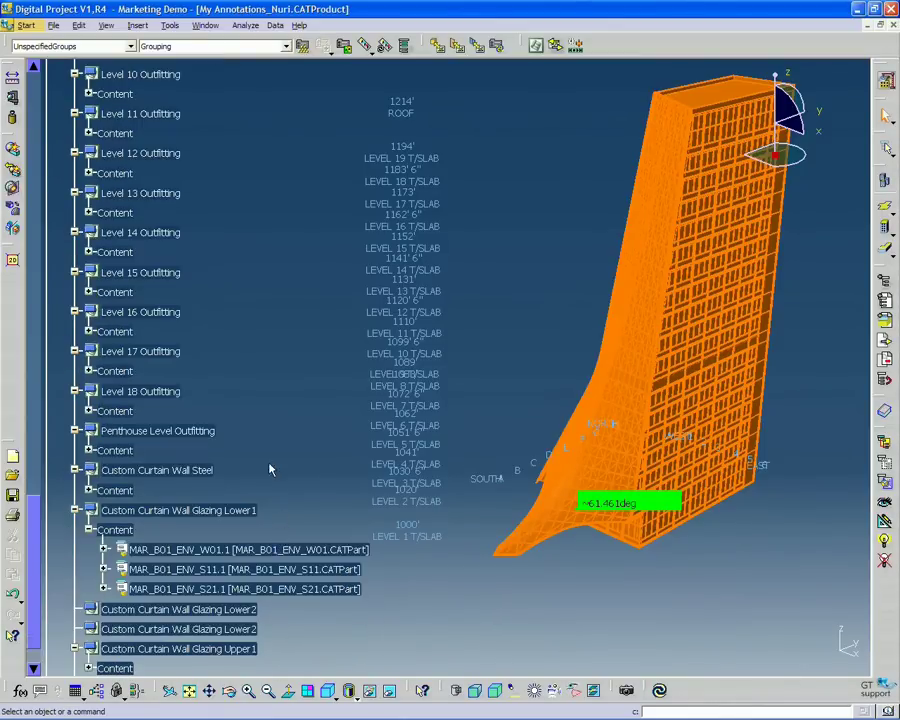
- Open the Custom Curtain Wall Glazing Lower1 group for editing and inspect its Unique ID
double_click(193, 510)
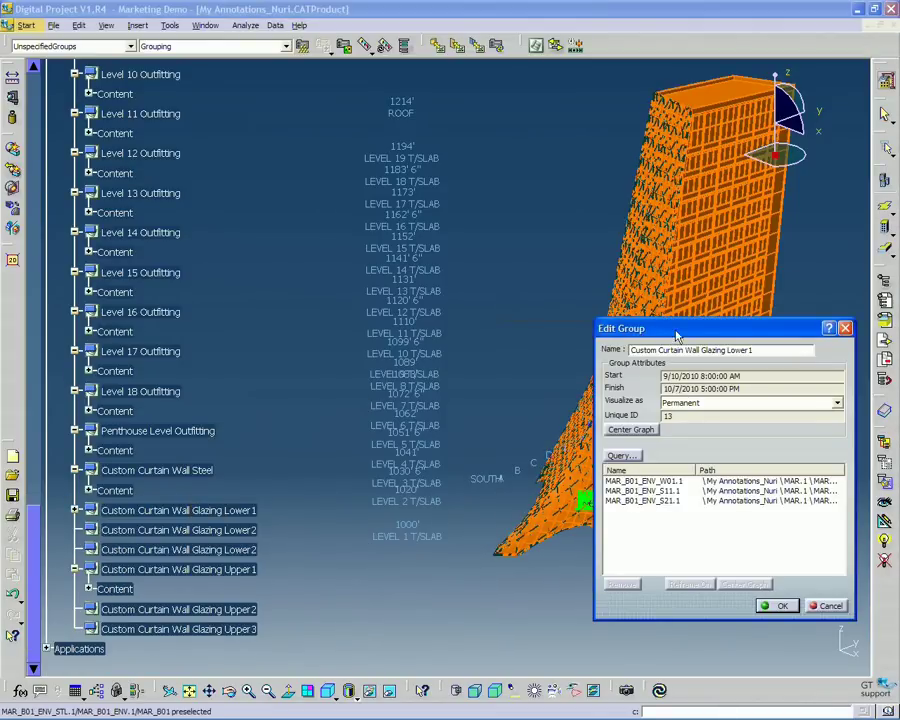
drag(623, 330, 418, 323)
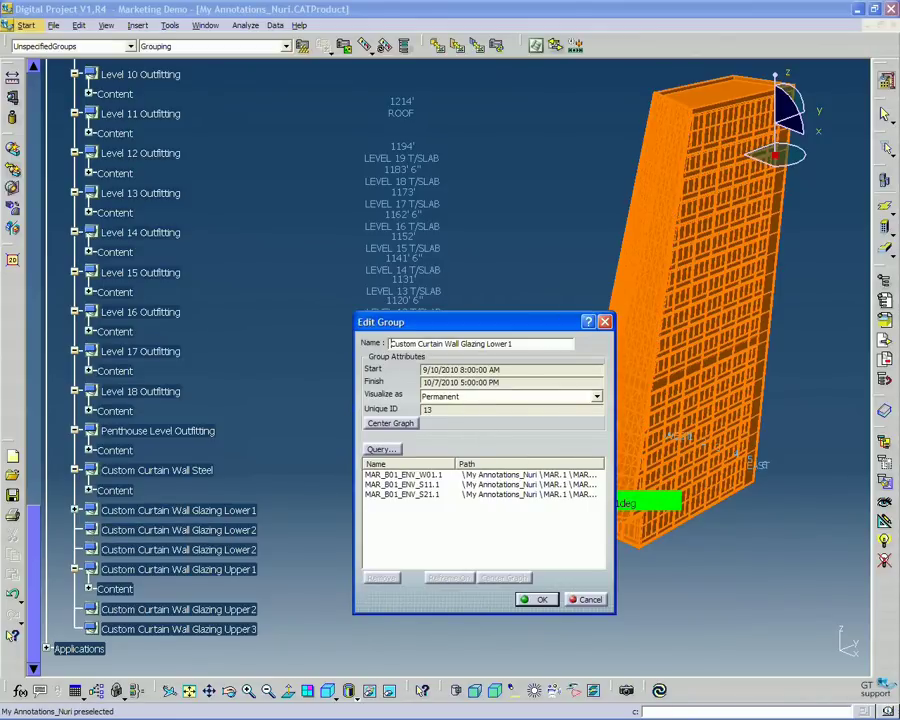
drag(433, 412, 421, 414)
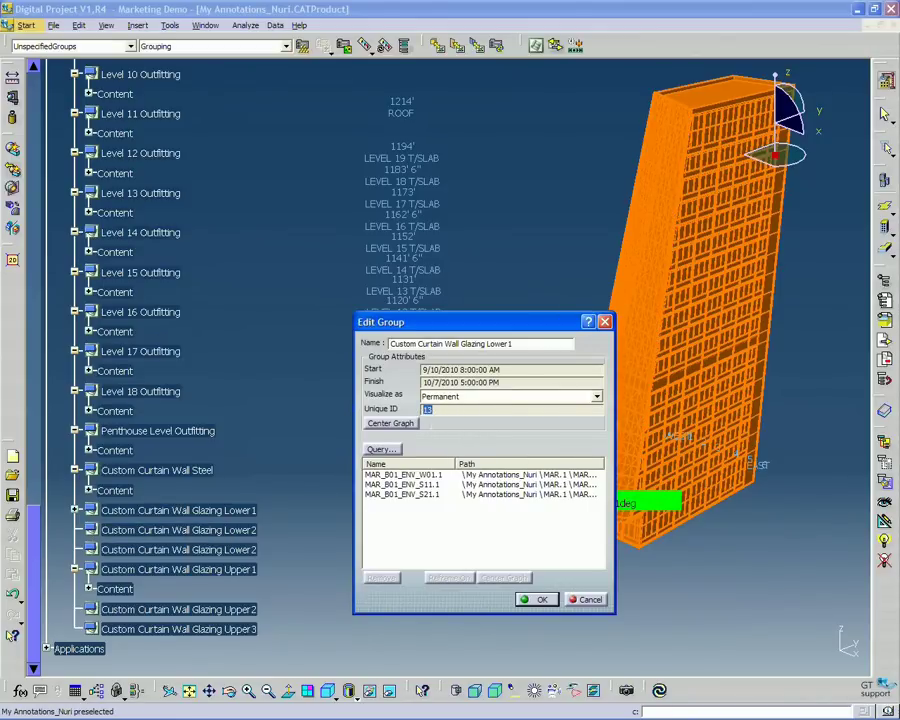